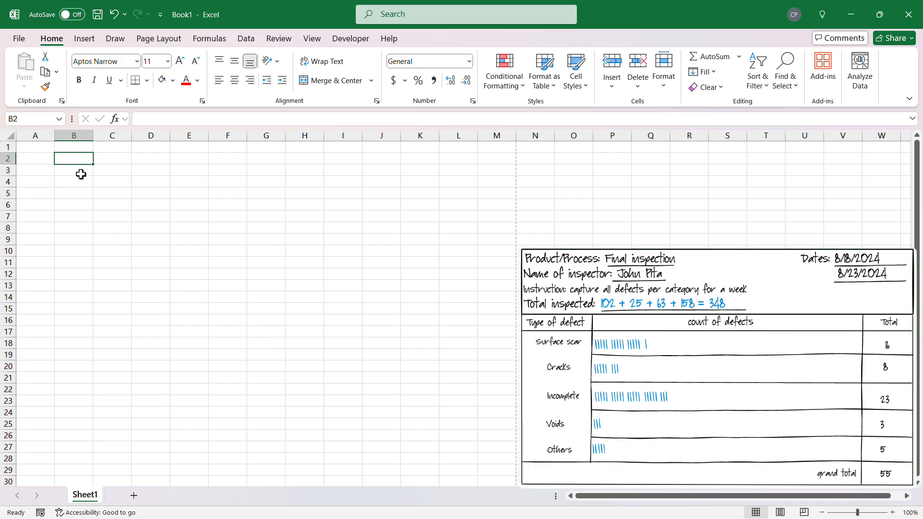
Step: Apply outside borders around the cell range B2:E12
mouse_move(75, 161)
mouse_down()
mouse_move(195, 210)
mouse_move(206, 282)
mouse_move(204, 274)
mouse_up()
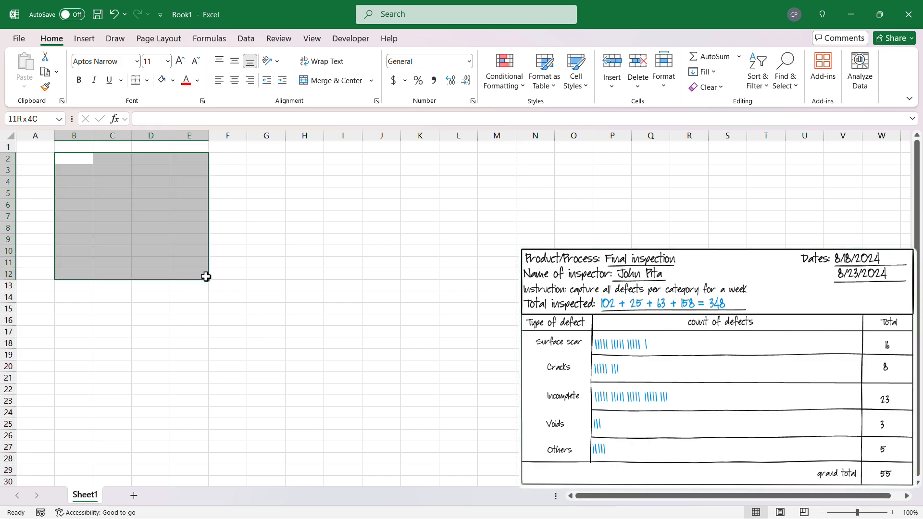
click(148, 80)
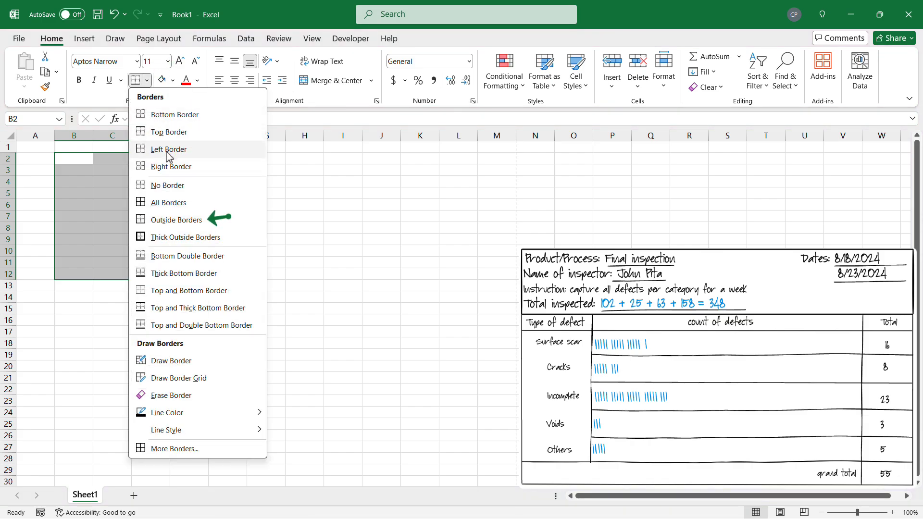
click(163, 221)
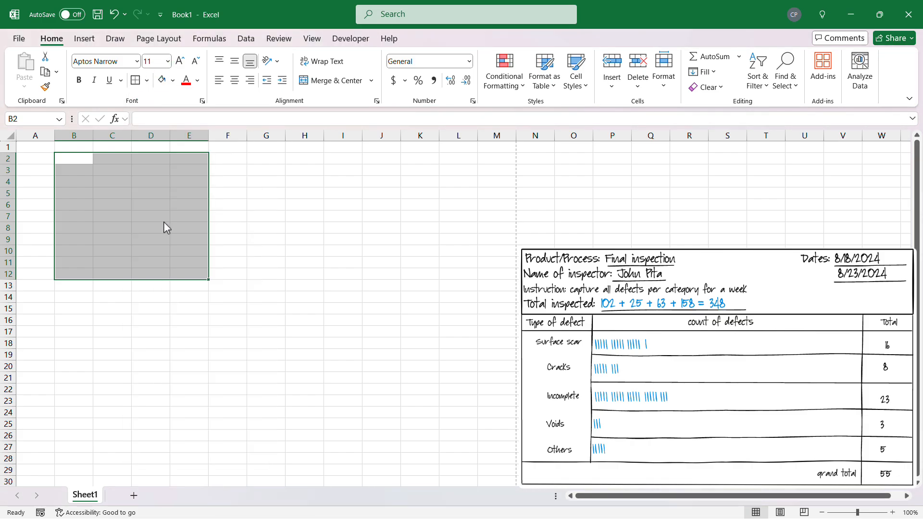
Step: Format the range B2:E12 in Calibri, size 18, with its contents vertically centred in the cells
click(137, 61)
text(Calibri)
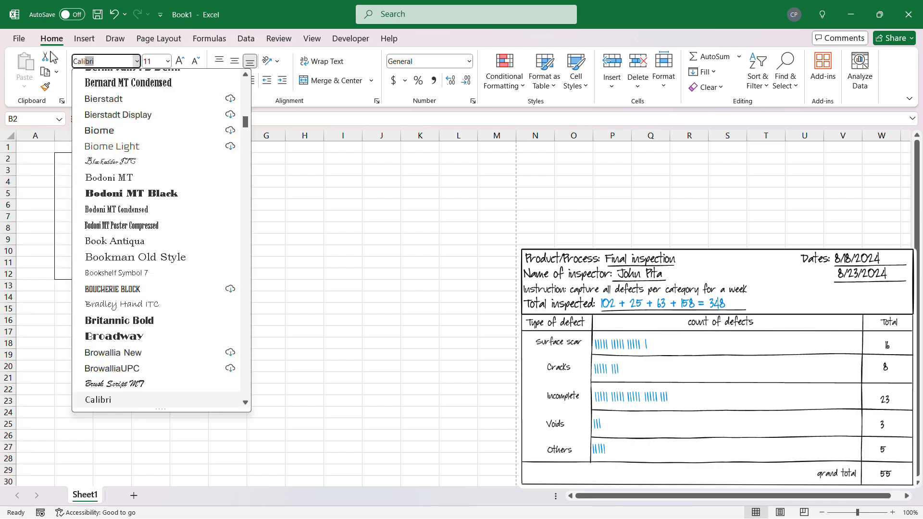
key(Return)
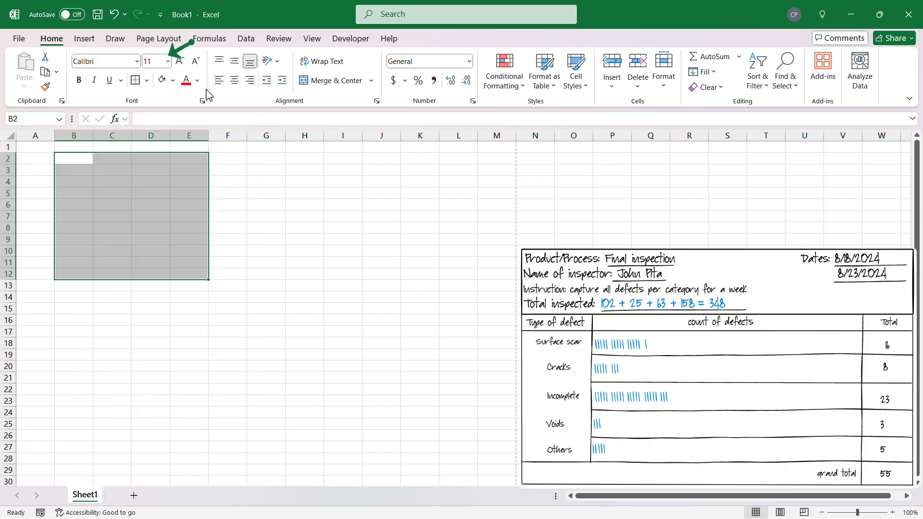
click(167, 61)
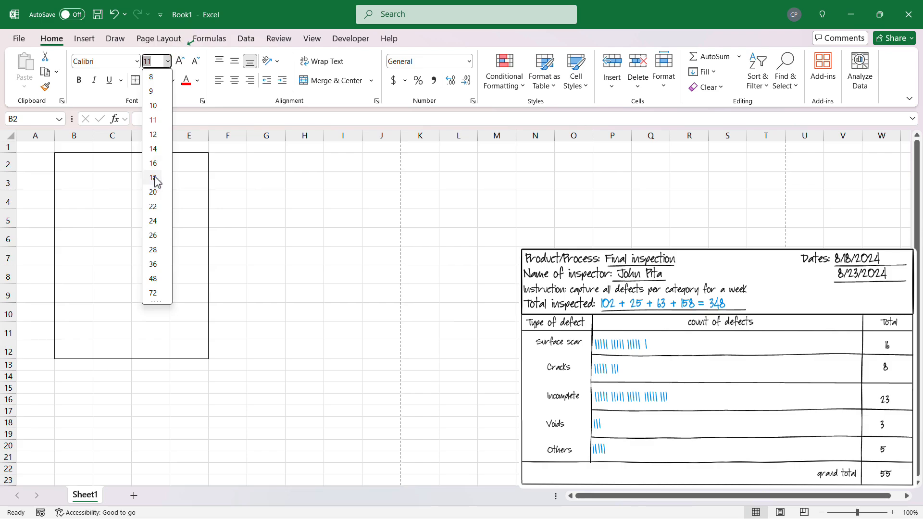
click(155, 177)
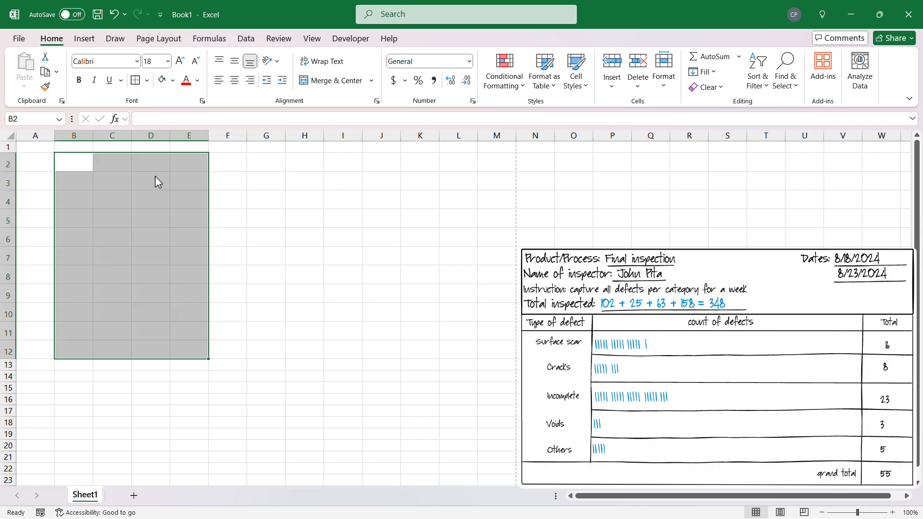
click(237, 61)
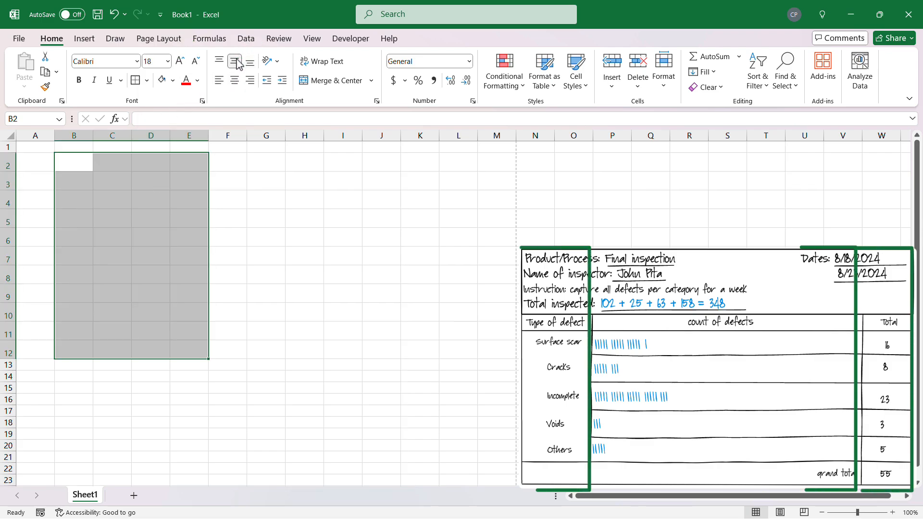
click(235, 80)
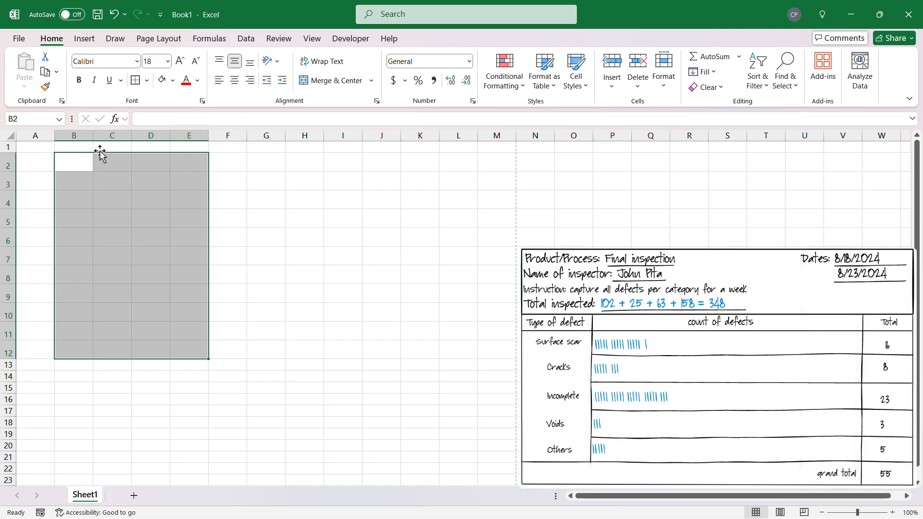
Step: Set the width of columns B, D and E to 20
click(77, 135)
ctrl+click(155, 135)
ctrl+click(189, 137)
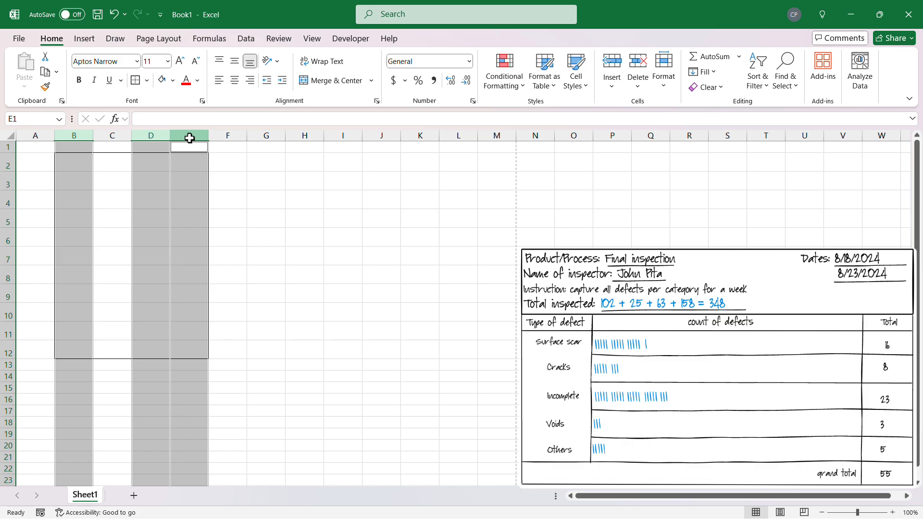
right_click(190, 139)
click(238, 330)
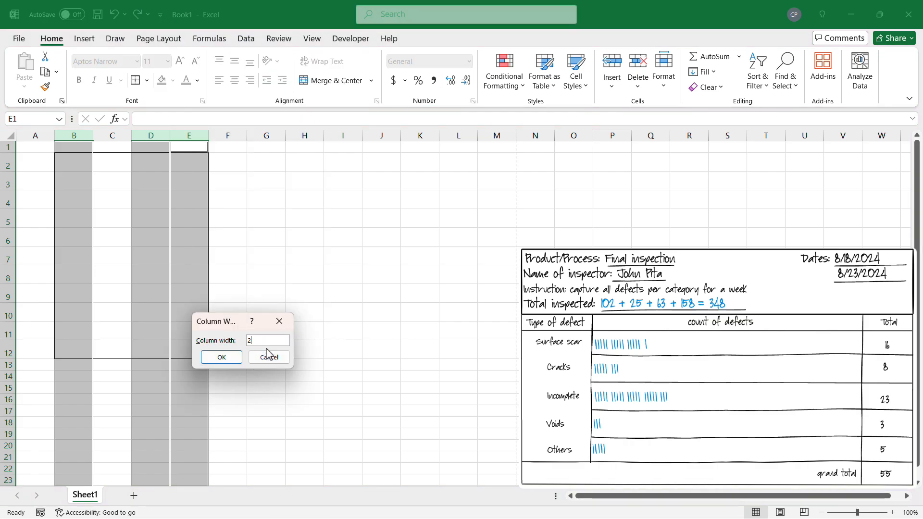
text(20)
click(219, 357)
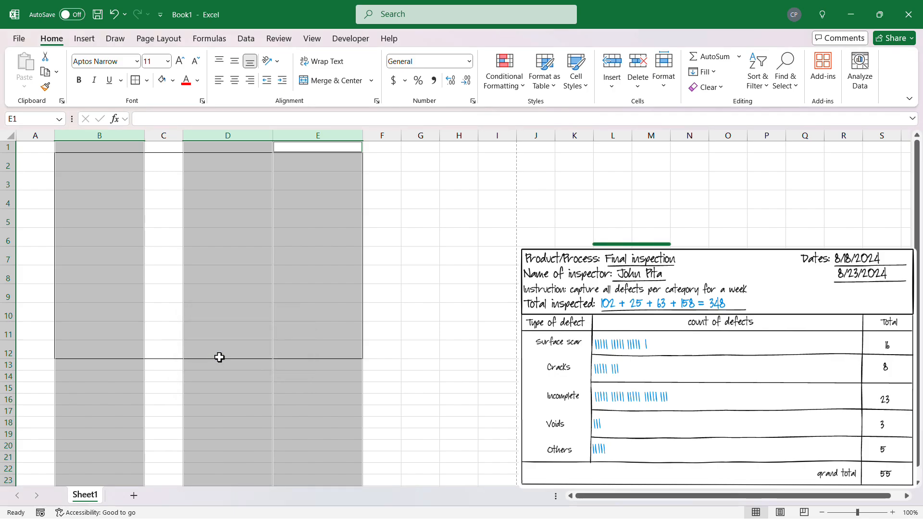
Step: Set the width of column C to 50
click(163, 135)
right_click(163, 135)
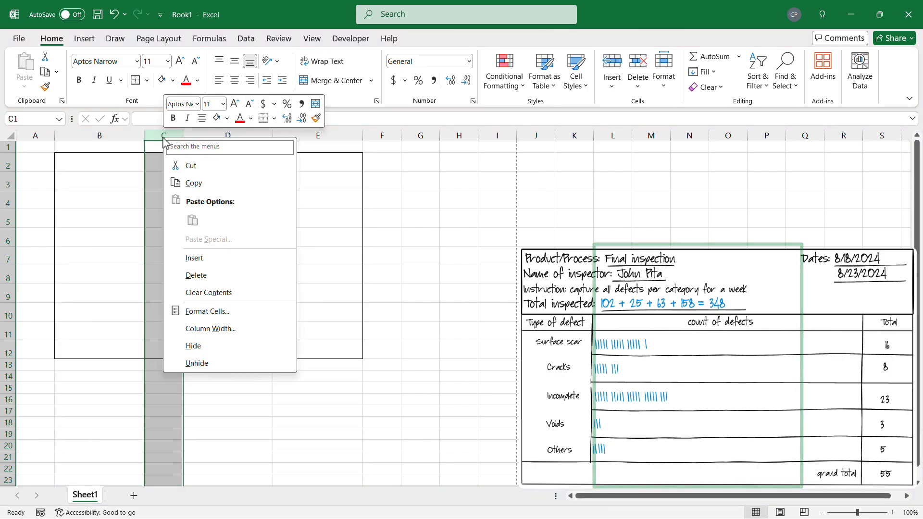
click(210, 329)
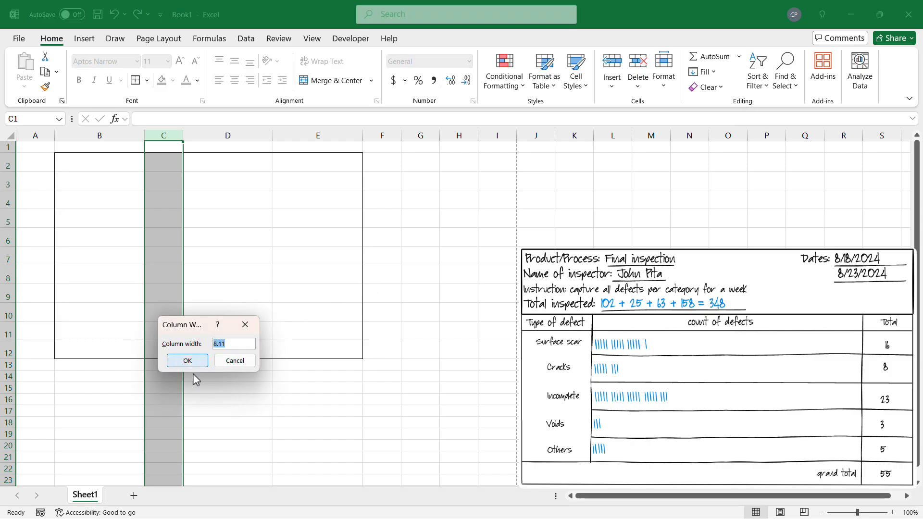
text(50)
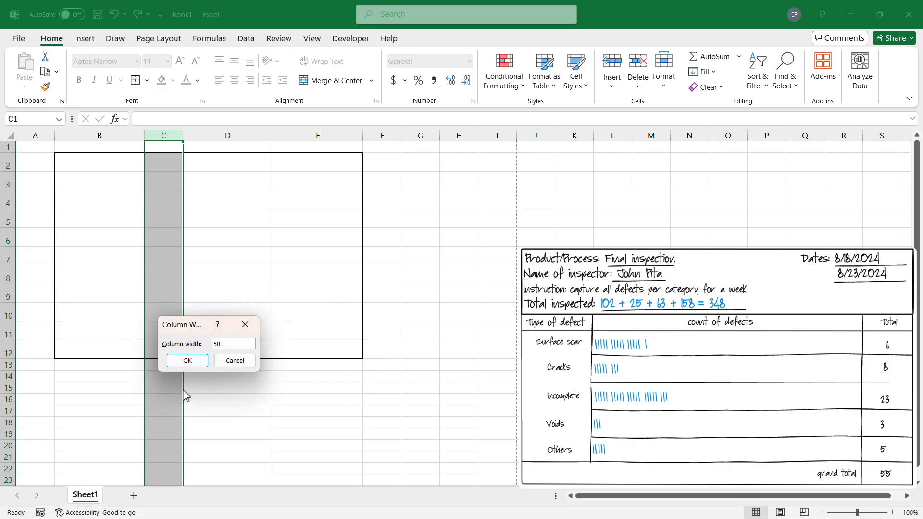
click(188, 360)
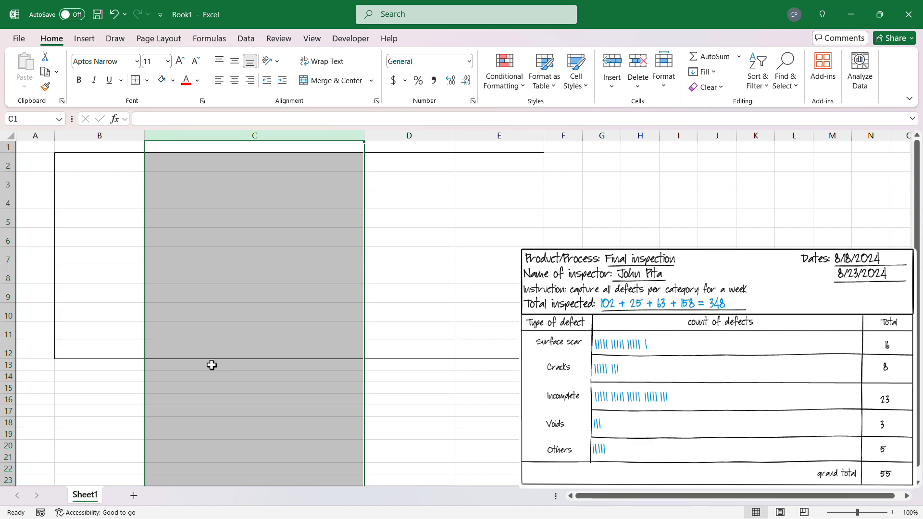
Step: Set the height of rows 2 through 12 to 30
click(77, 165)
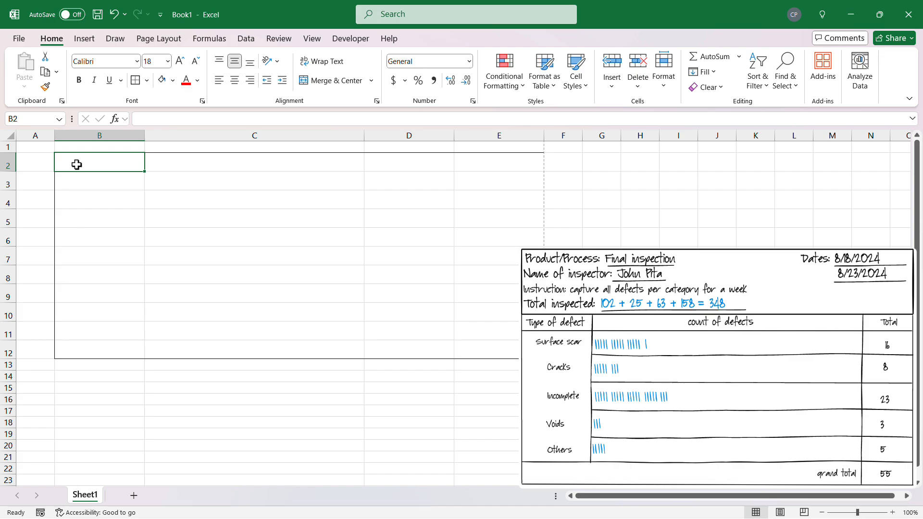
drag(9, 164, 10, 346)
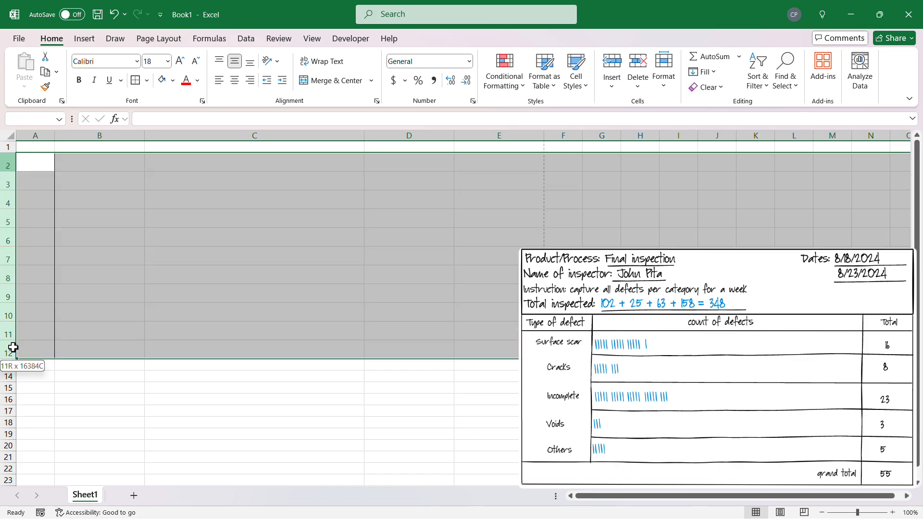
right_click(9, 215)
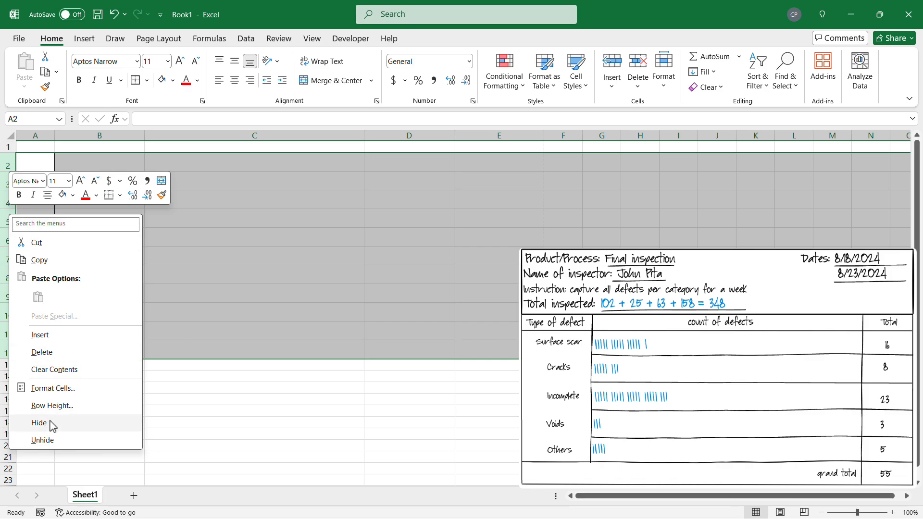
click(53, 406)
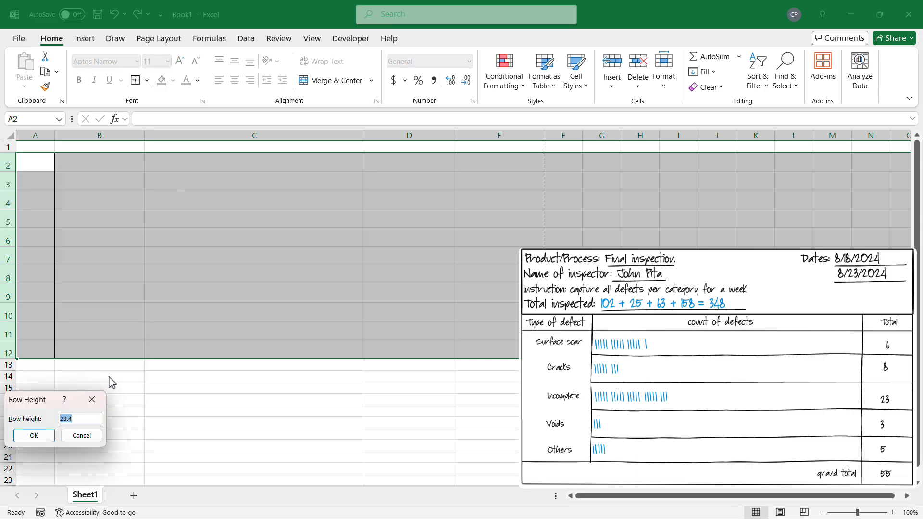
text(30)
click(36, 437)
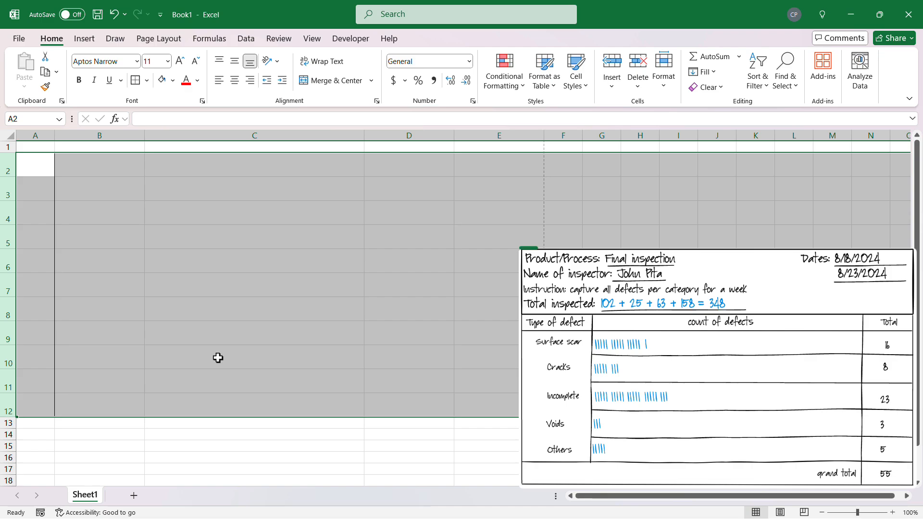
Step: Give the header block B2:E5 a bottom border and a white fill
click(97, 171)
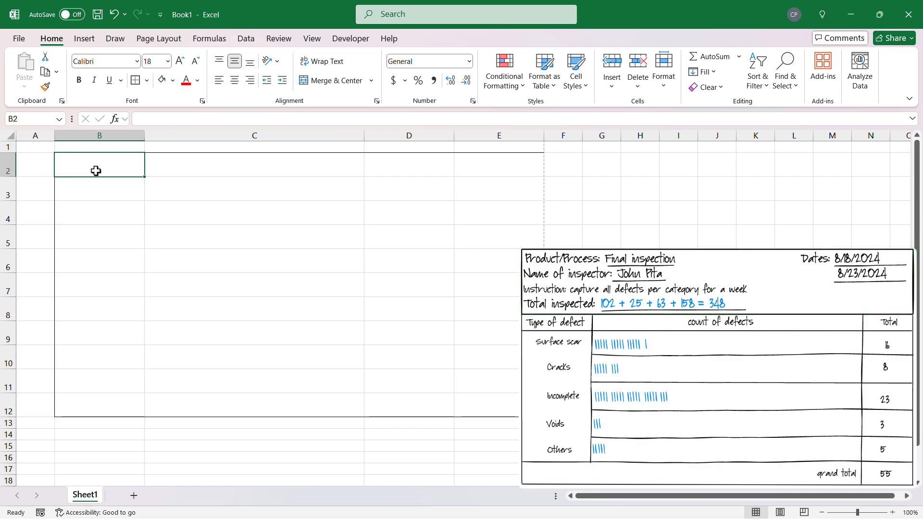
drag(109, 165, 525, 233)
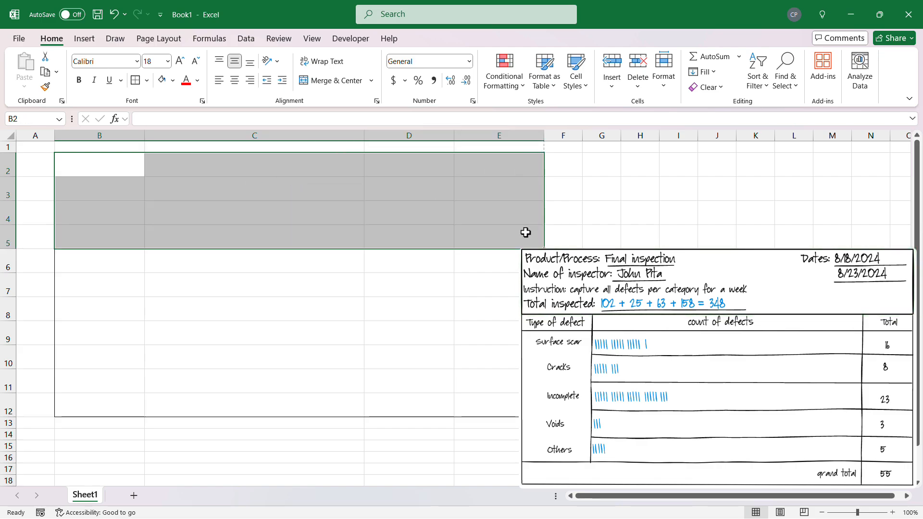
click(147, 82)
click(138, 115)
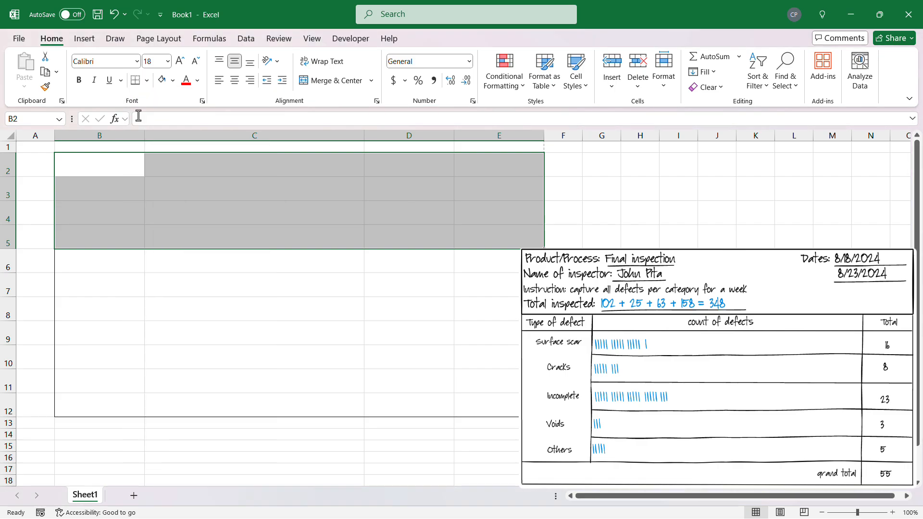
click(174, 80)
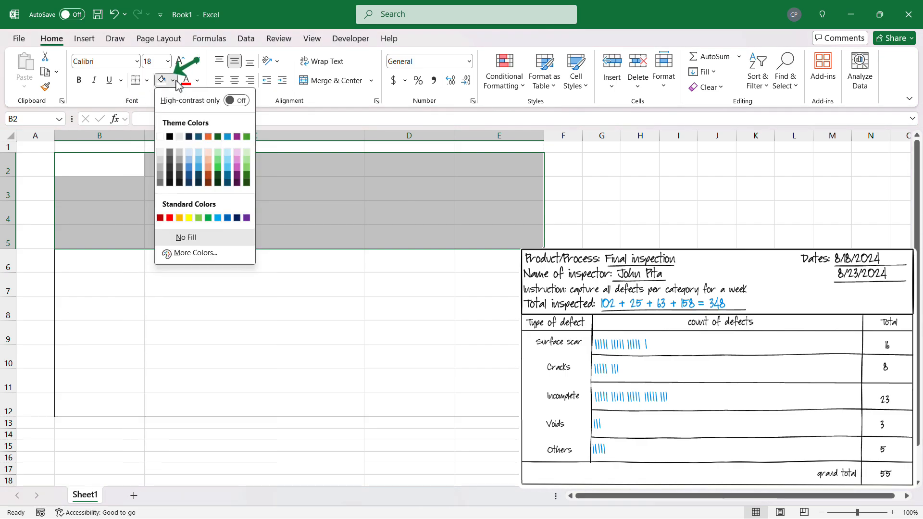
click(161, 137)
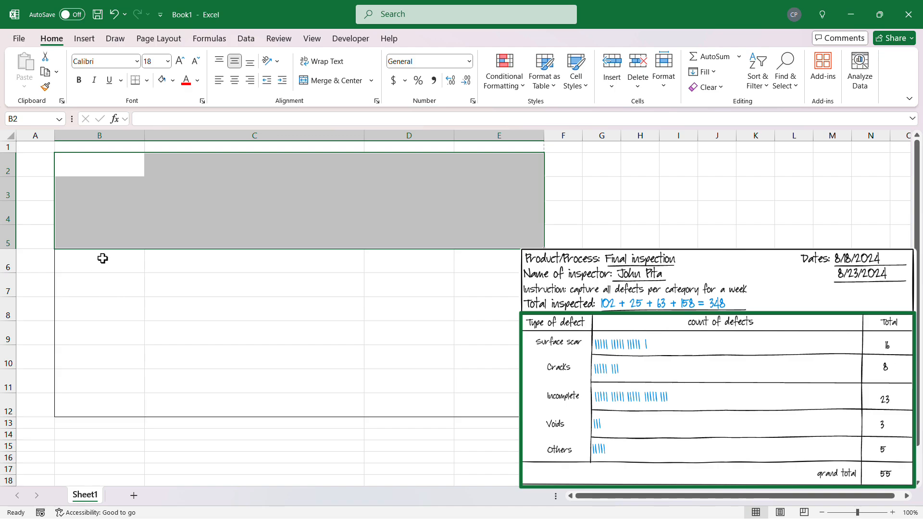
Step: Add a right border to cells B6:B11 and a bottom border to cell B6
drag(103, 259, 107, 375)
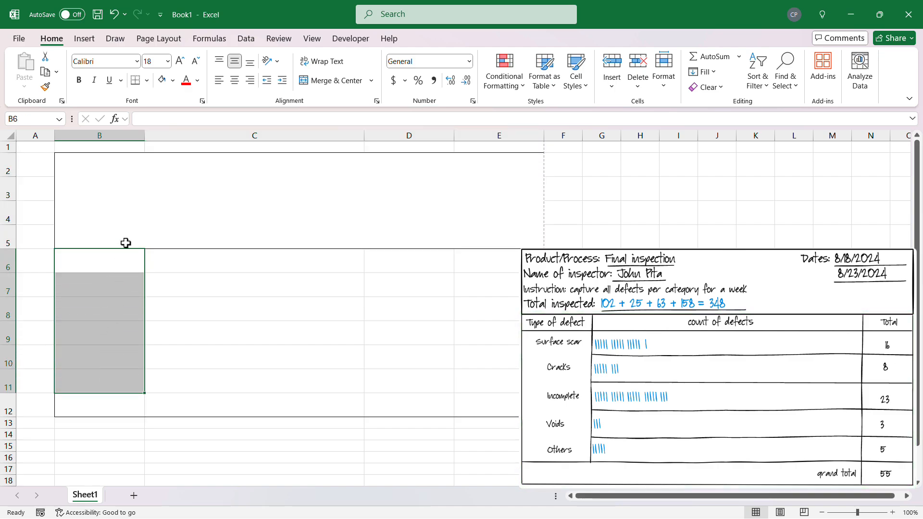
click(146, 80)
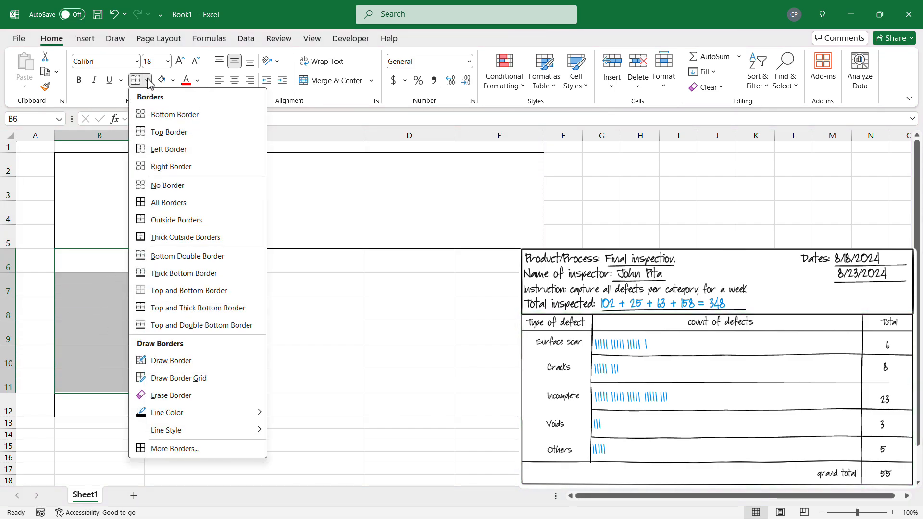
click(153, 168)
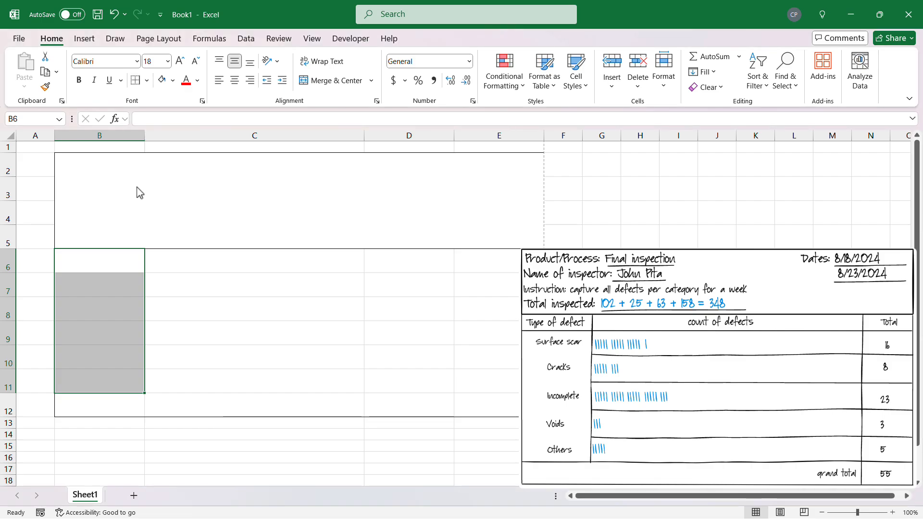
click(107, 267)
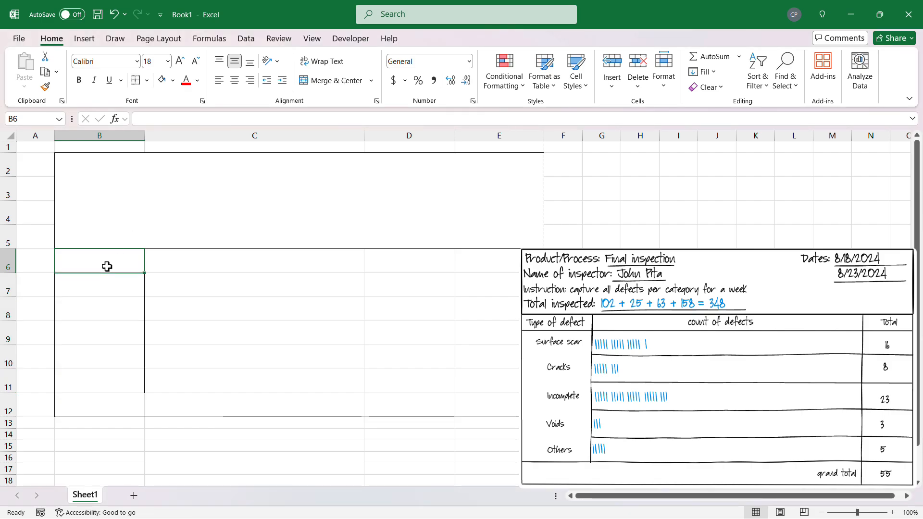
click(147, 80)
click(144, 119)
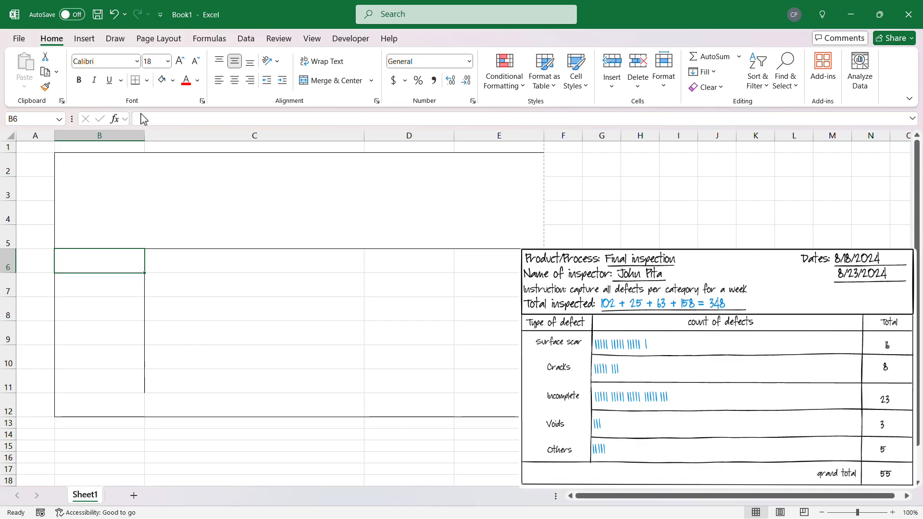
Step: Give cells B7:B11 a bottom border and a white fill
drag(97, 282, 99, 374)
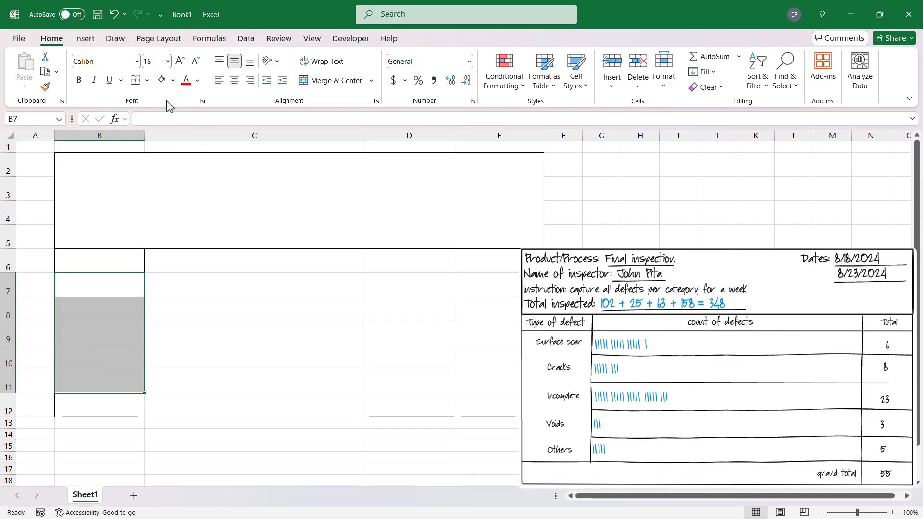
click(173, 81)
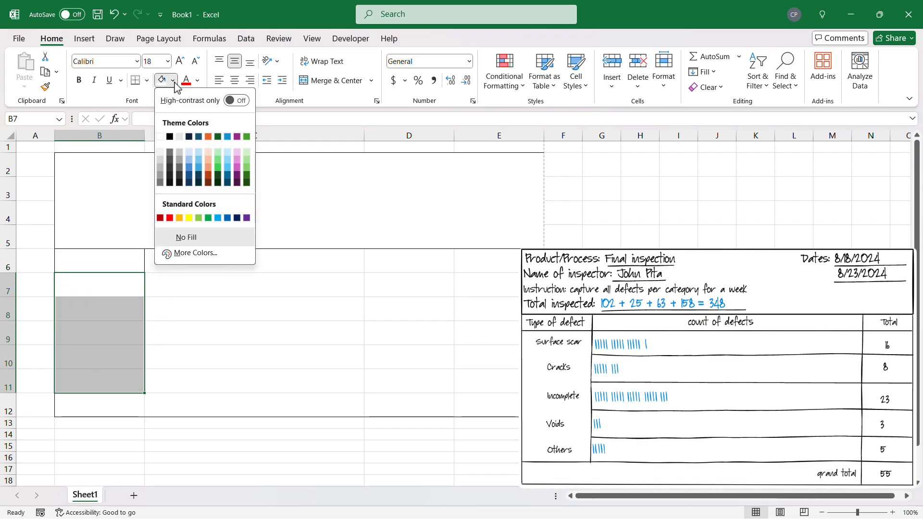
click(161, 137)
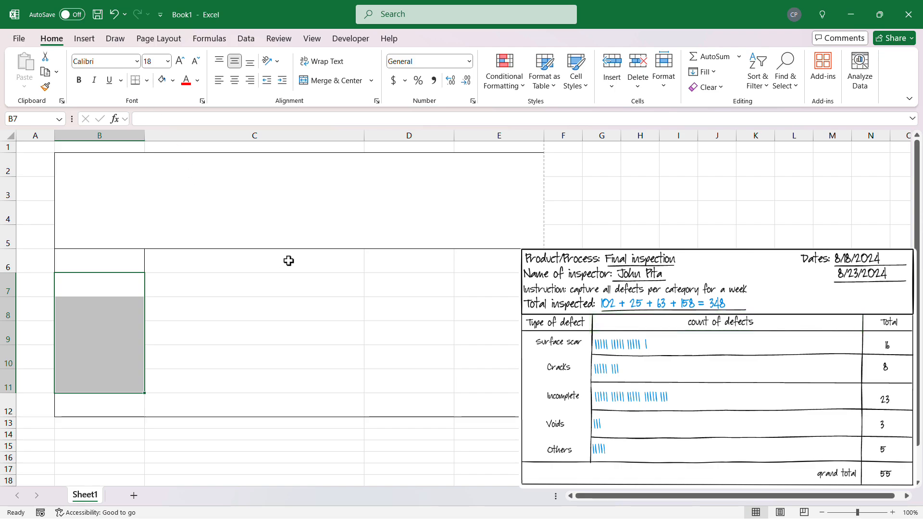
Step: Merge and center cells C6:D6, and apply all borders to C6:E6
drag(288, 260, 396, 264)
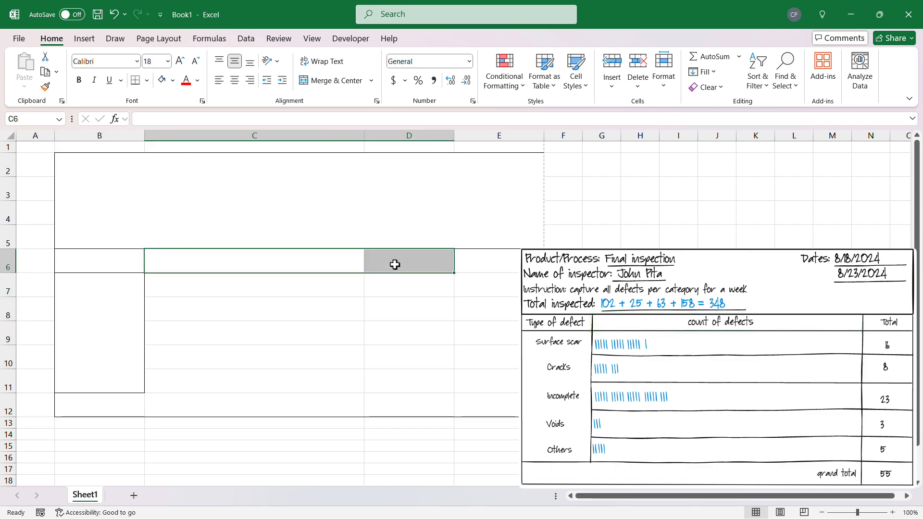
click(322, 82)
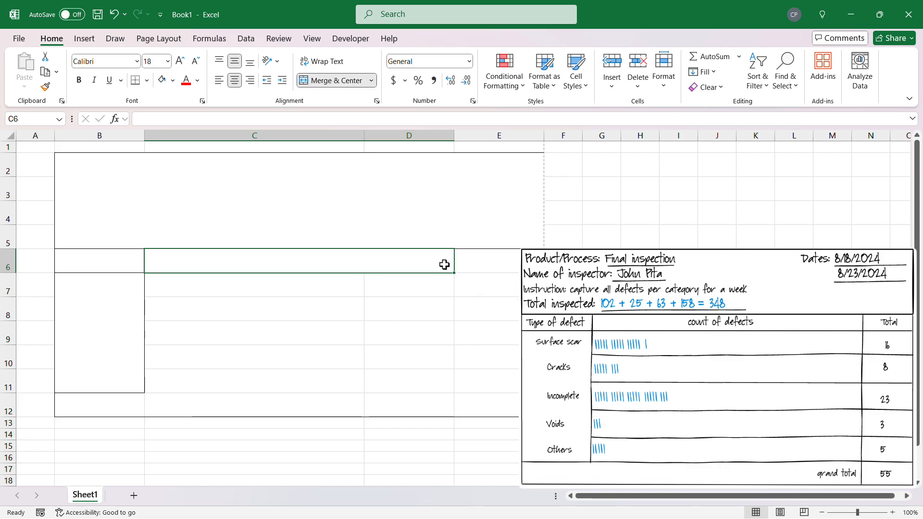
drag(433, 258, 478, 261)
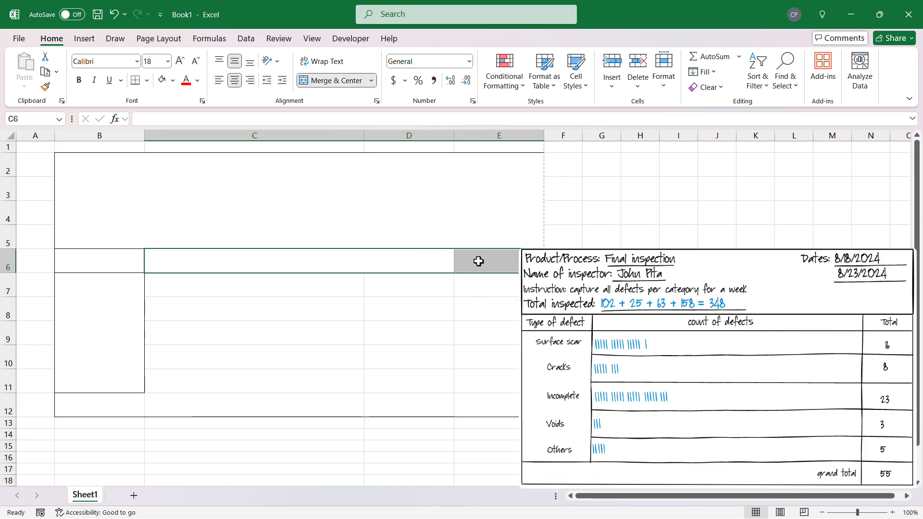
click(148, 81)
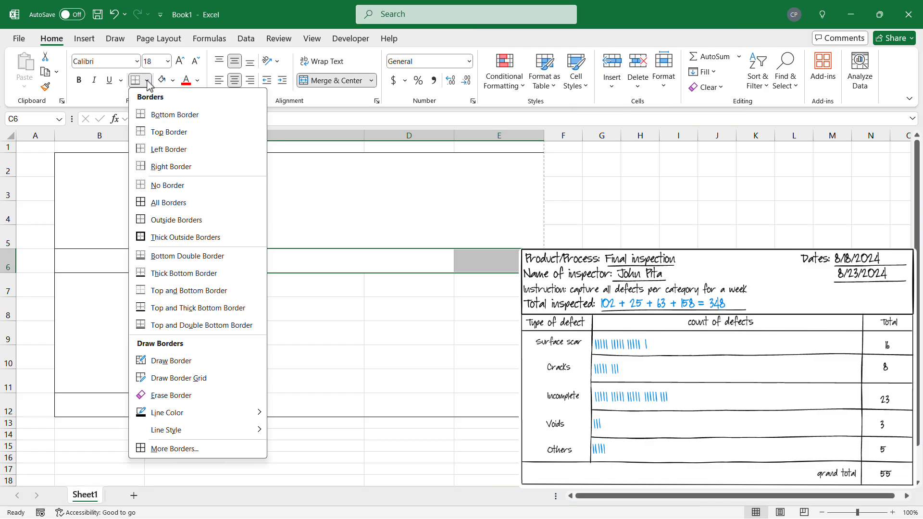
click(142, 206)
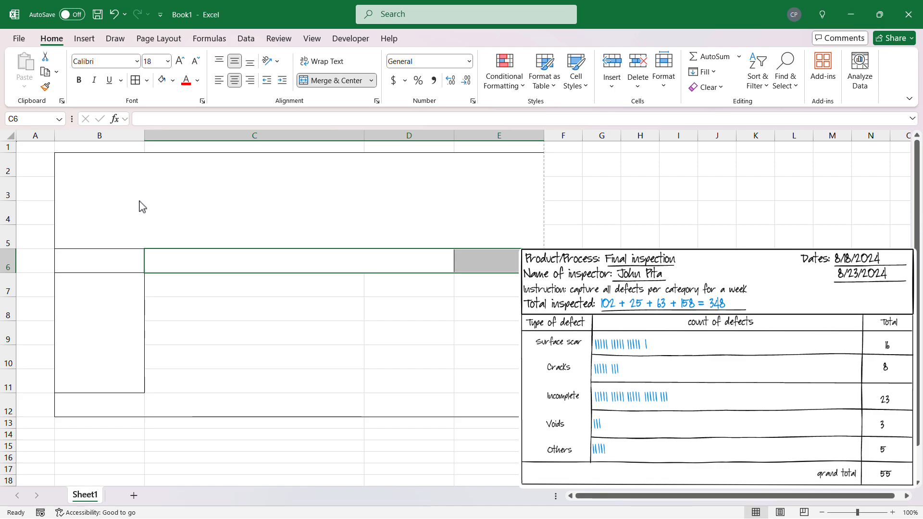
Step: Copy the formatting of C6:E6 onto the tally rows C7:E11 with Format Painter
click(46, 87)
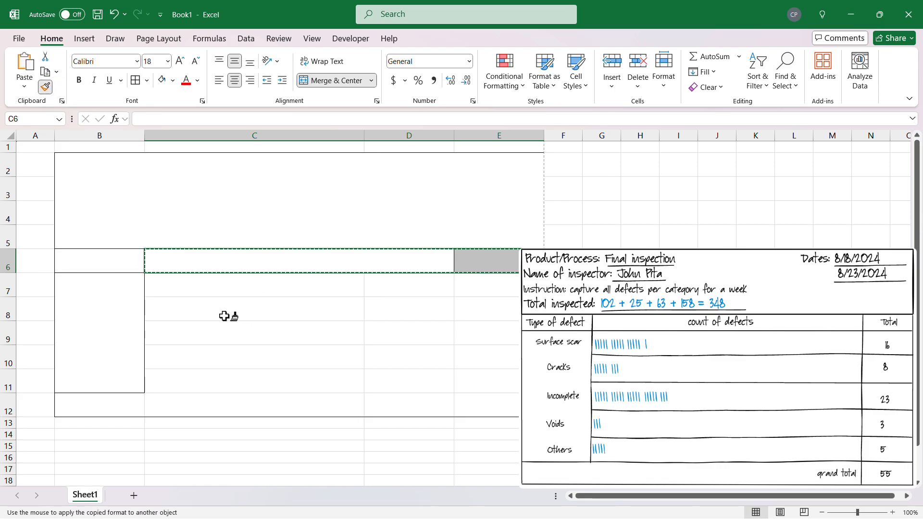
drag(185, 289, 489, 382)
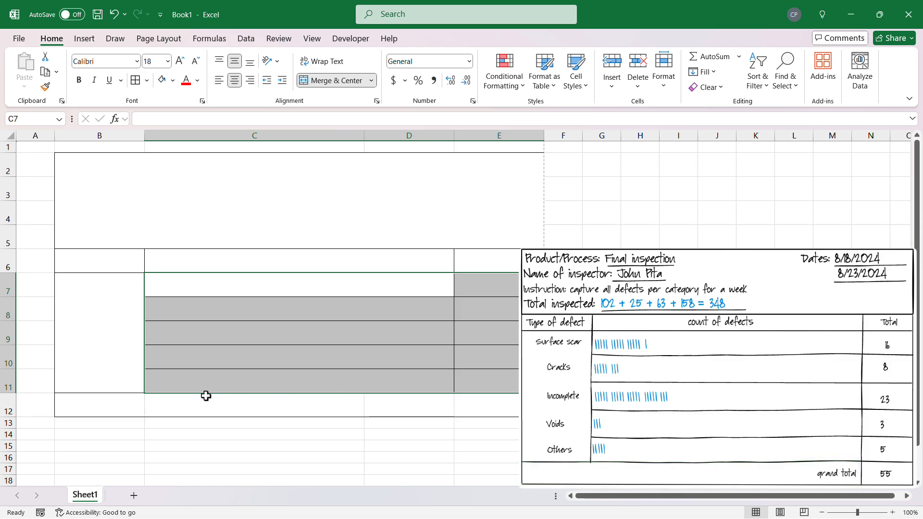
Step: Merge and center cells B12:D12 in the last row of the table and apply all borders
drag(100, 402, 374, 403)
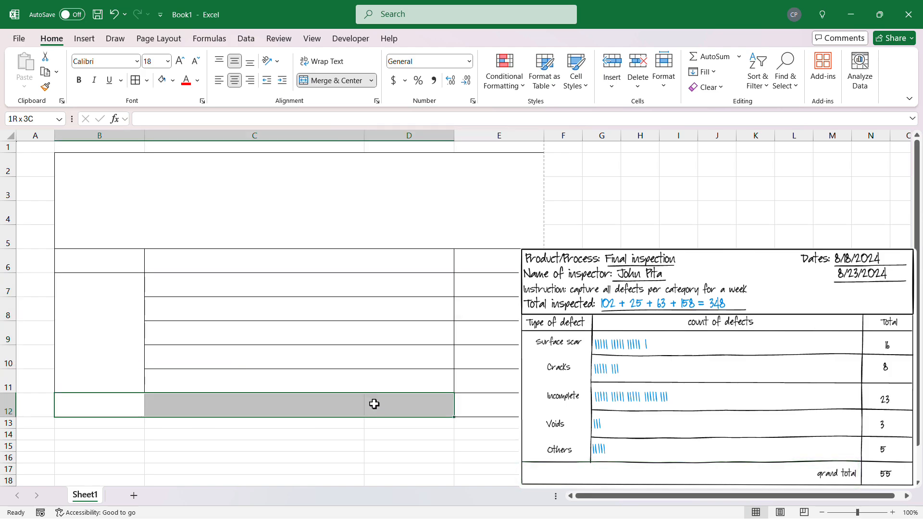
click(332, 80)
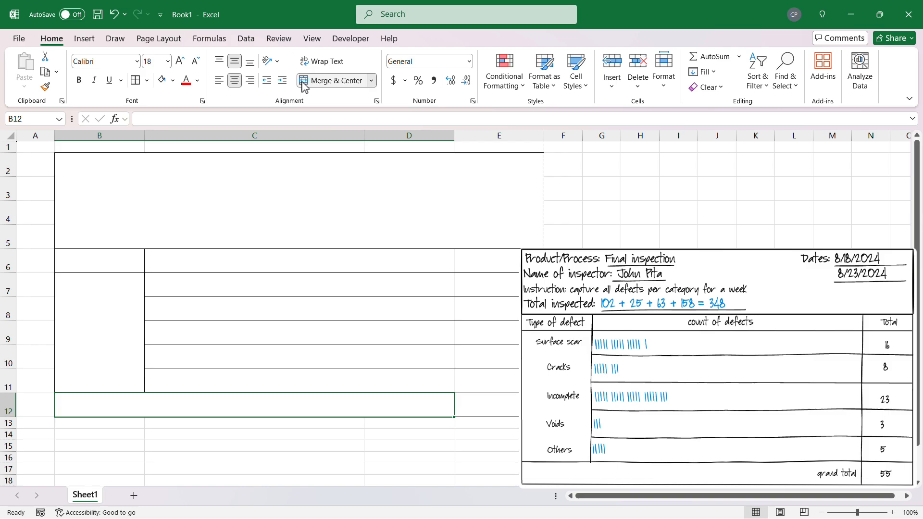
click(136, 82)
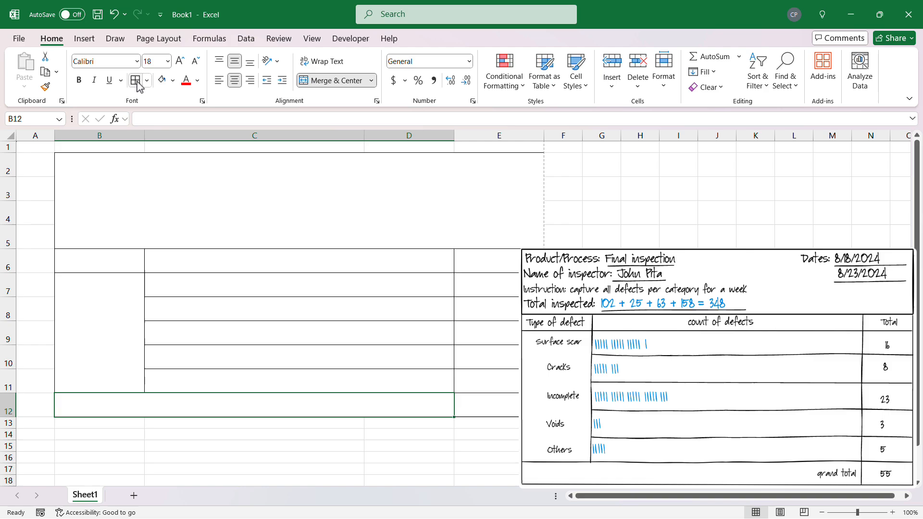
Step: Enter the label "Product/process" in cell B2 and widen column B to fit it
click(84, 166)
text(Product/p)
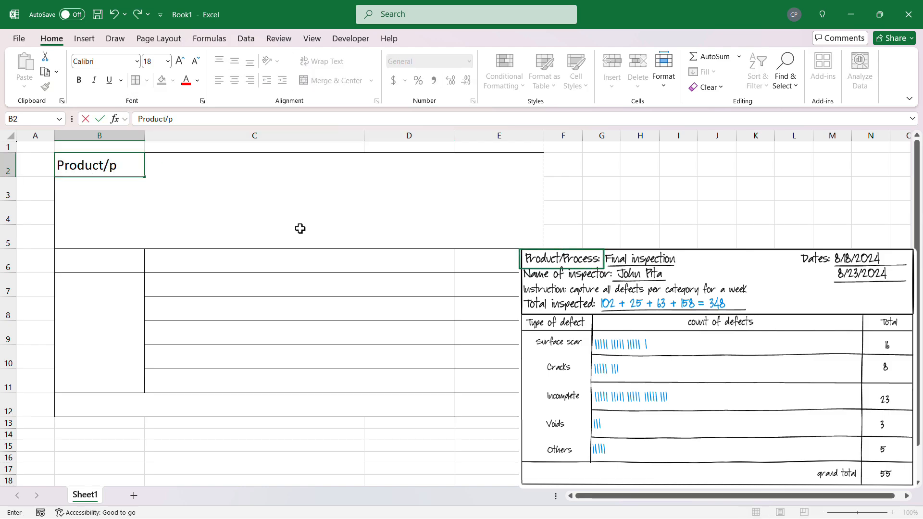
text(rocess)
key(Tab)
drag(145, 135, 158, 140)
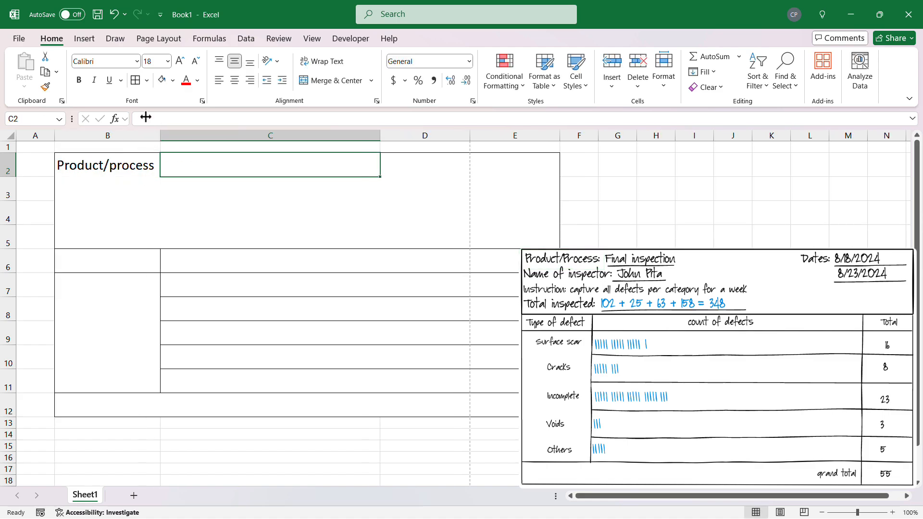
Step: Enter the label "Dates" in cell D2 and give the entry cells C2, E2 and E3 a bottom border
click(147, 81)
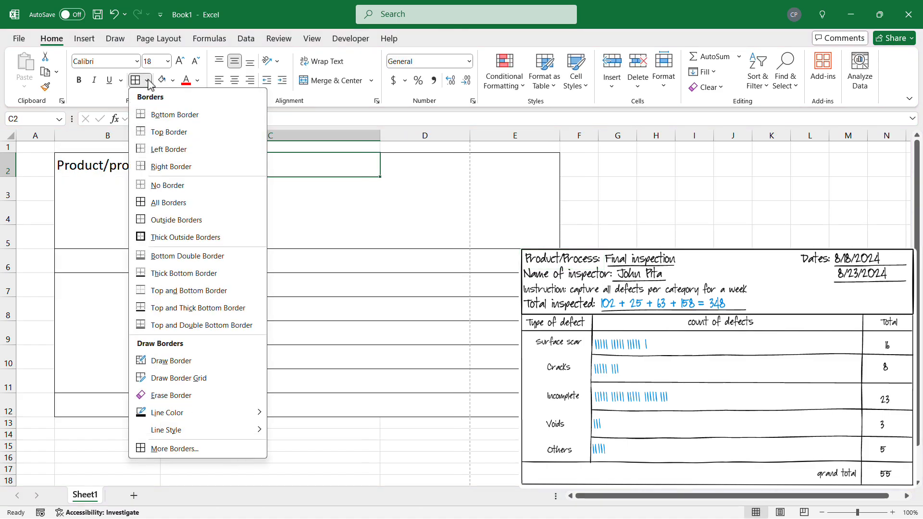
click(141, 116)
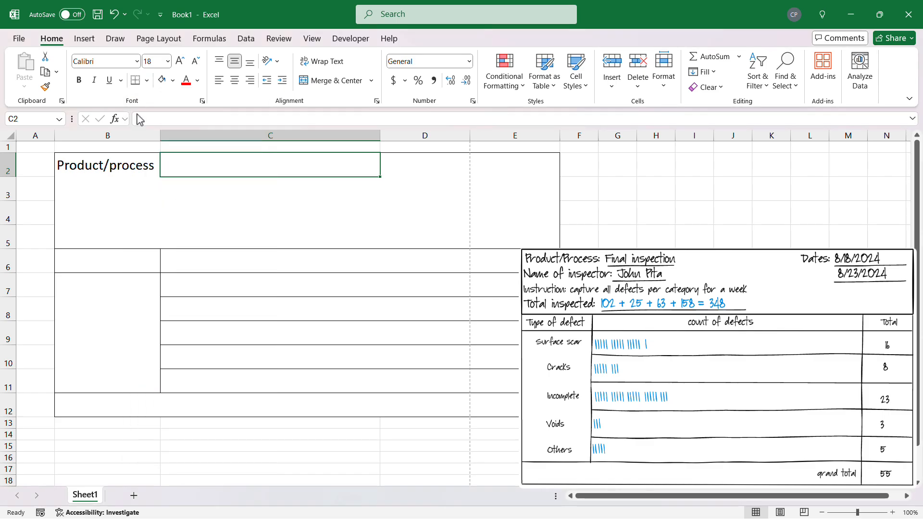
click(416, 169)
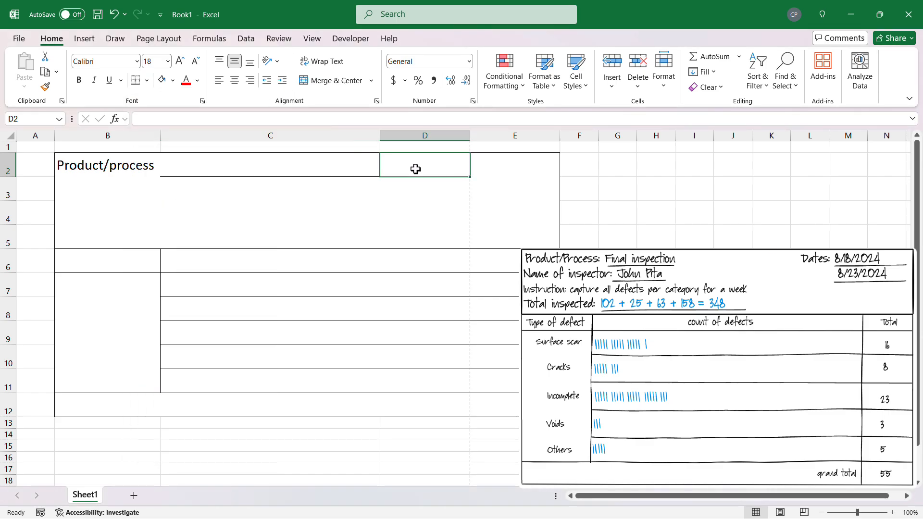
text(Dates)
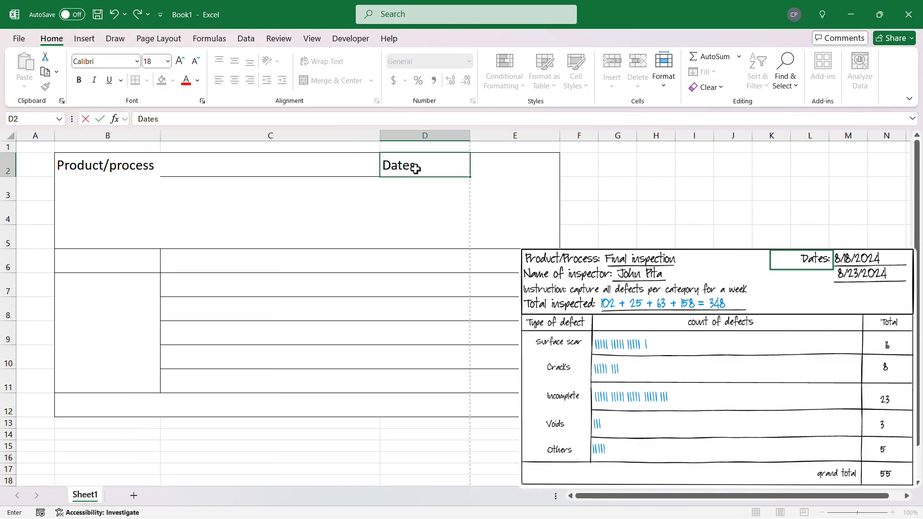
key(Tab)
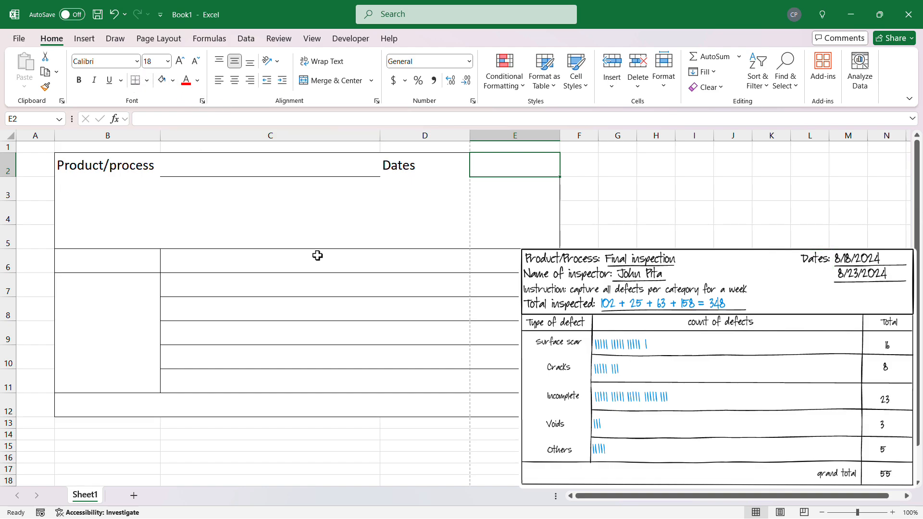
click(497, 183)
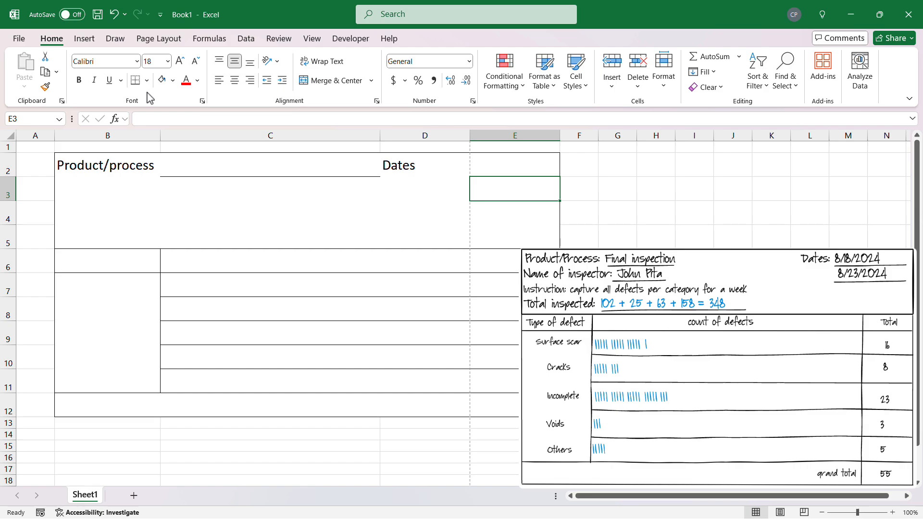
Step: Enter "Name of inspector" in cell B3, widening column B to fit, and give C3 a bottom border
click(103, 190)
text(Name of insp)
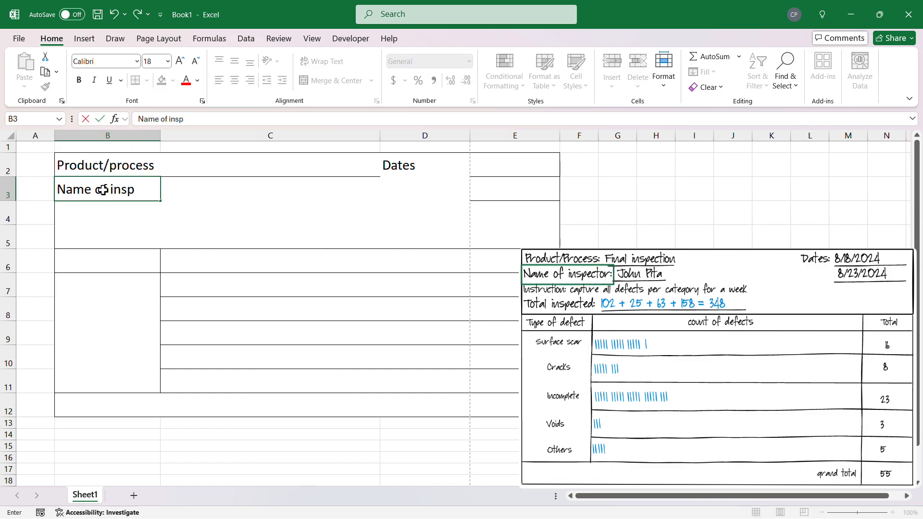
text(ector)
key(Tab)
drag(160, 135, 172, 140)
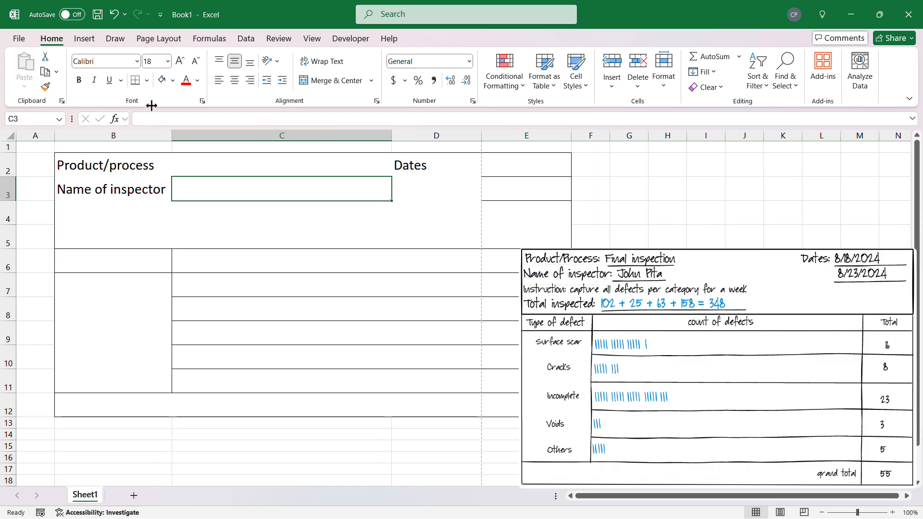
click(136, 83)
Step: Enter "Instructions" in cell B4 and "Capture all defects by category for a week" in cell C4
click(118, 214)
text(Instr)
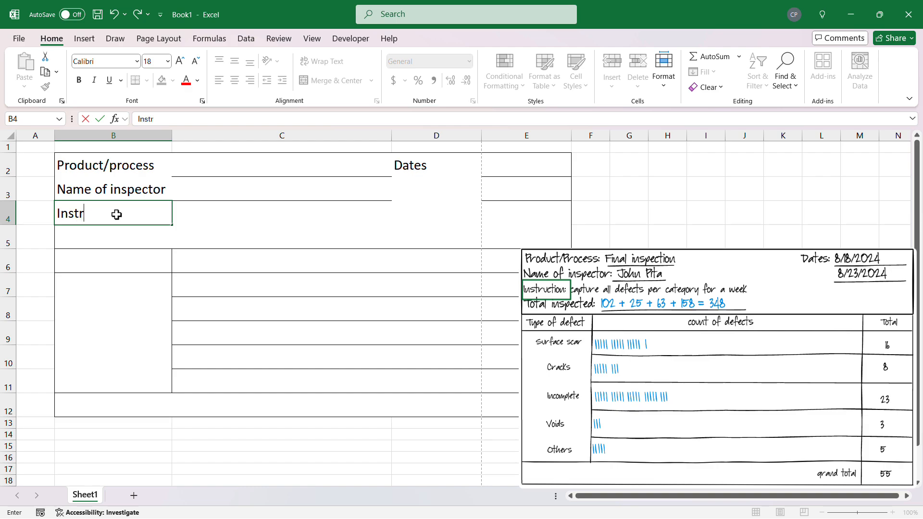
text(ns)
key(Tab)
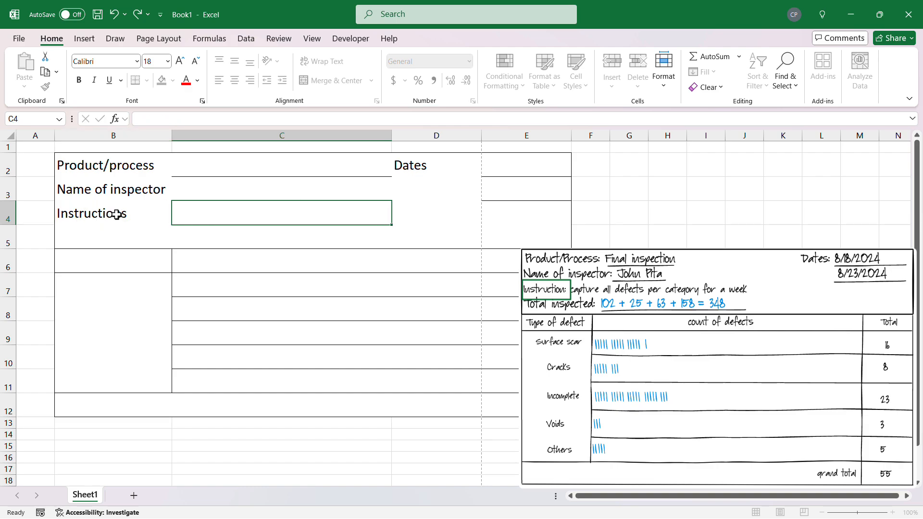
text(Cap)
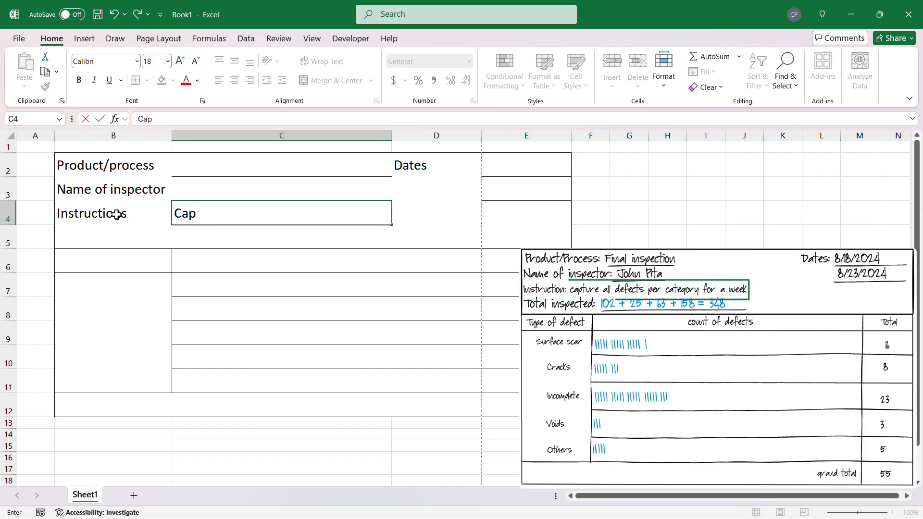
text(ture all defects b)
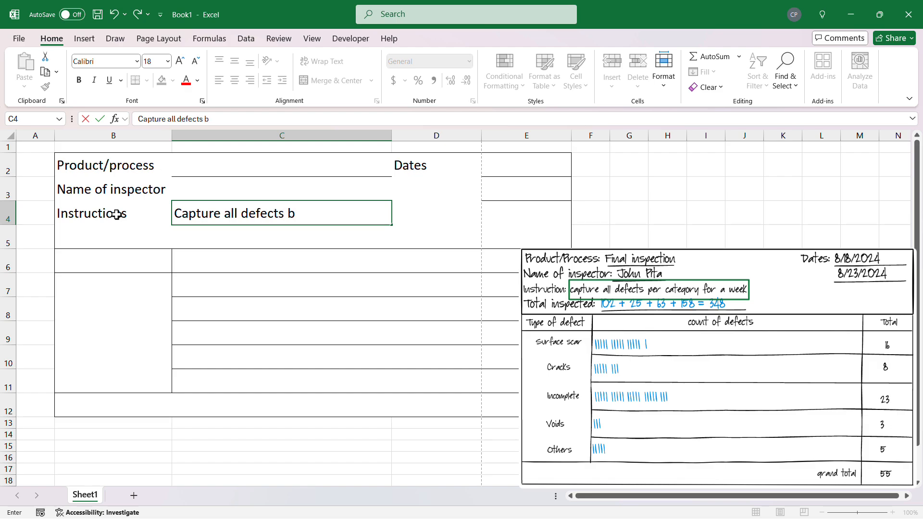
text(y category for a week)
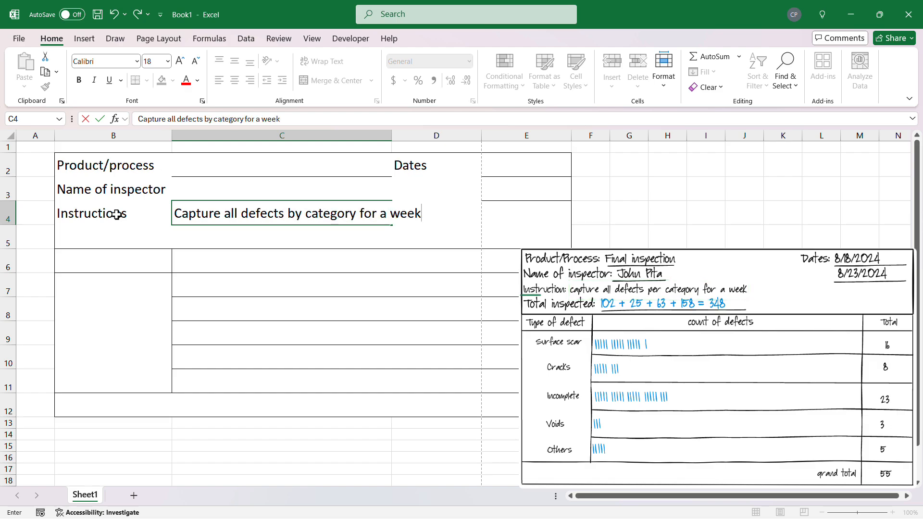
key(Return)
Step: Enter the label "Total inspected" in cell B5
text(T)
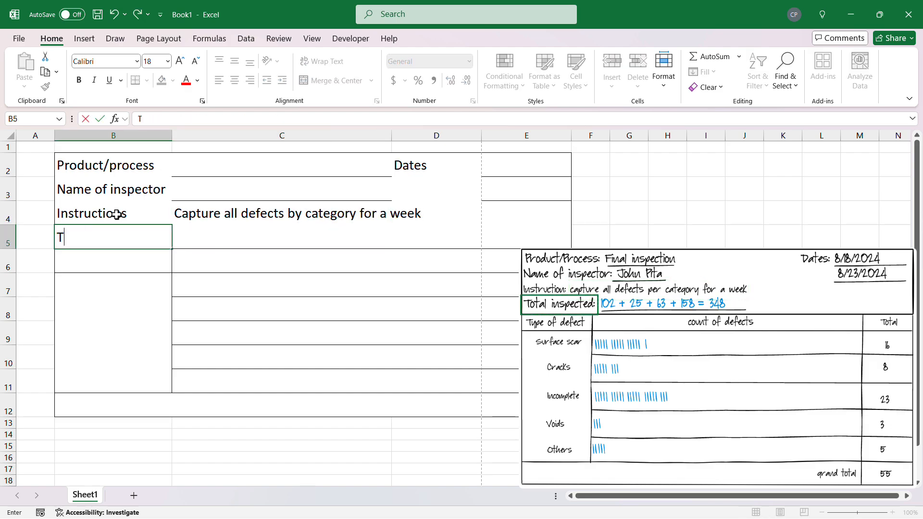
text(otal inspected)
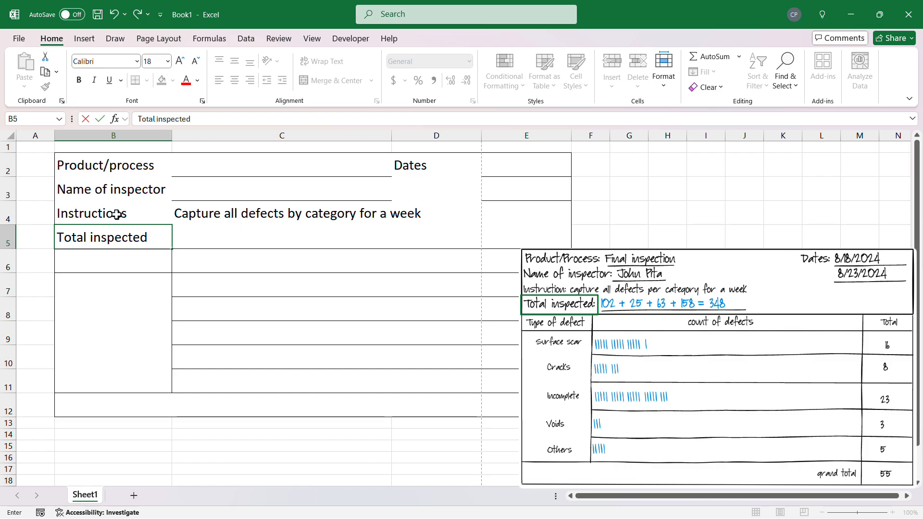
key(Return)
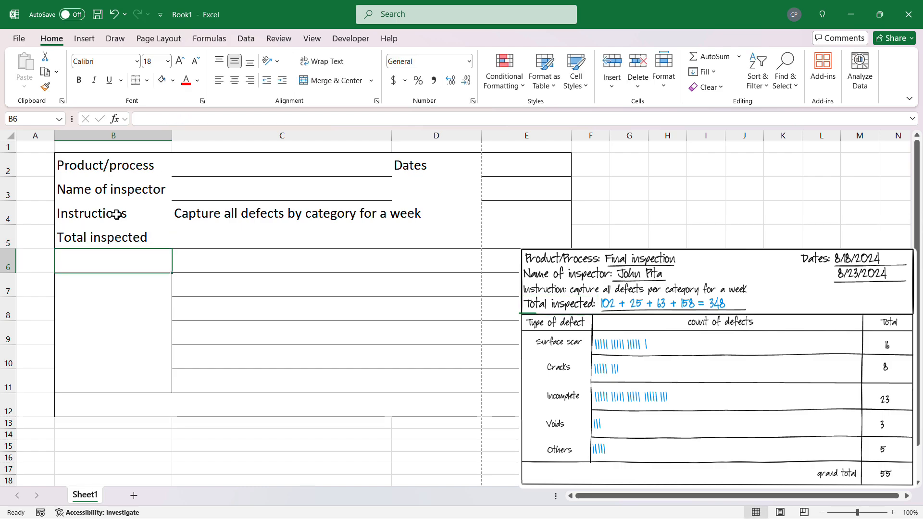
Step: Fill the table header row 6 with "Type of defect", "Count of defects" and "Total"
text(Type of defect)
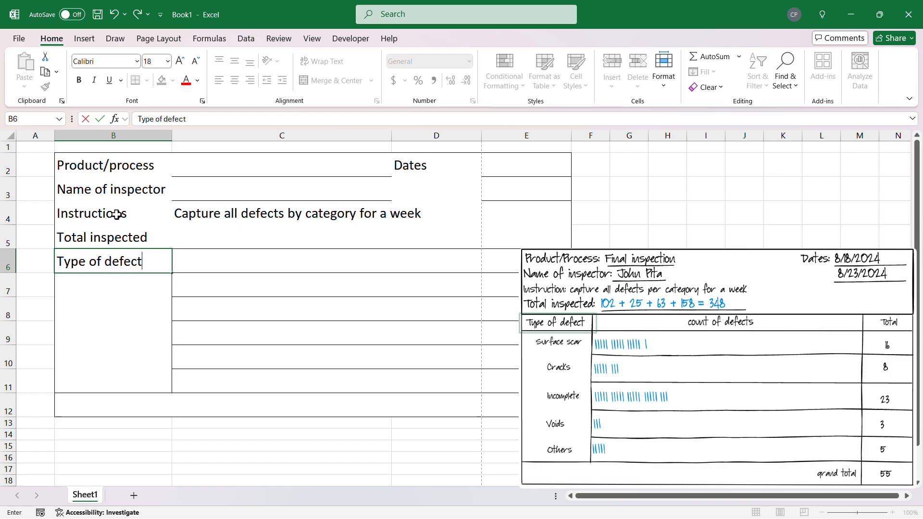
key(Tab)
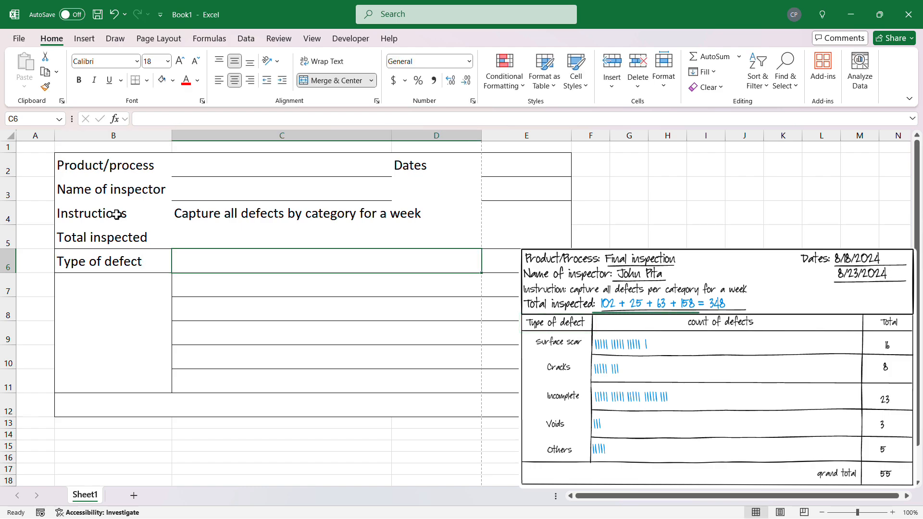
text(Count of)
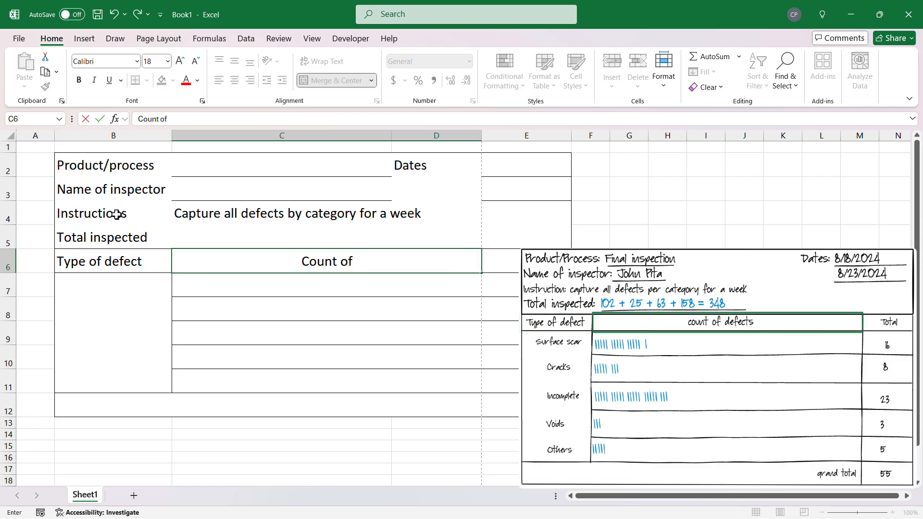
text( defects)
key(Tab)
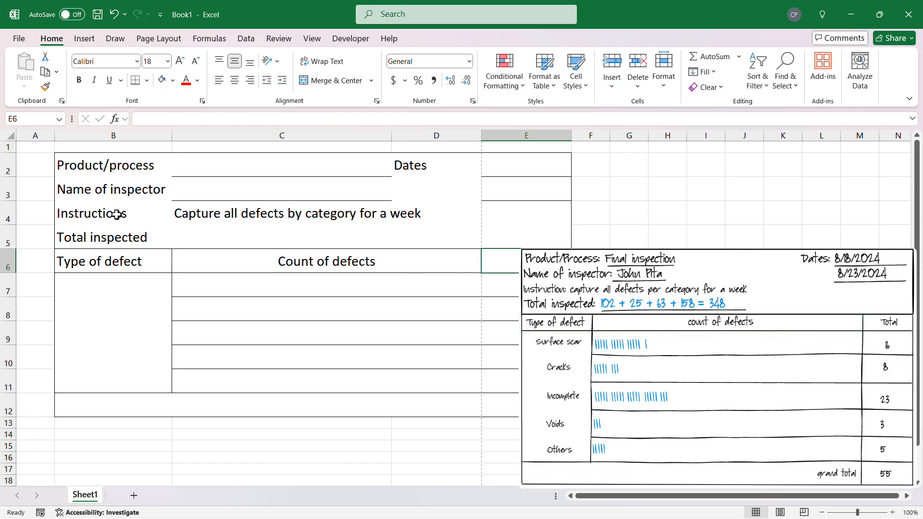
text(Total)
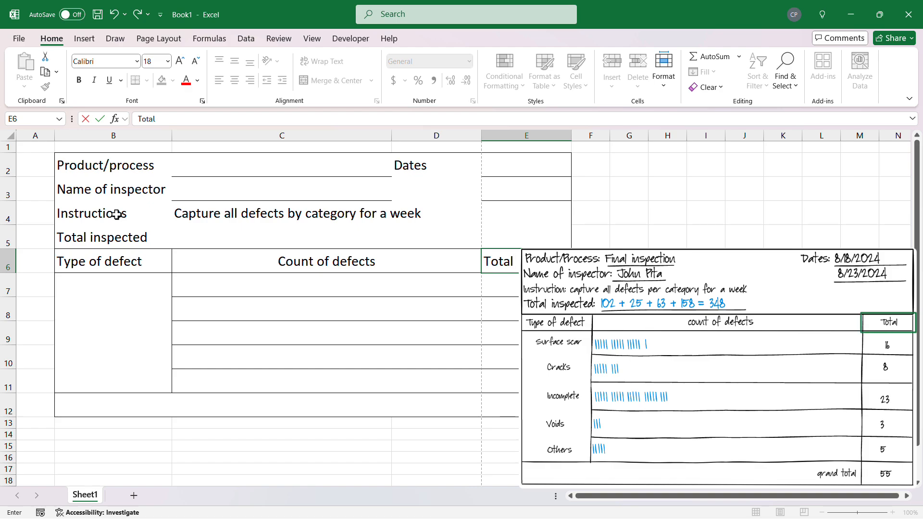
key(Return)
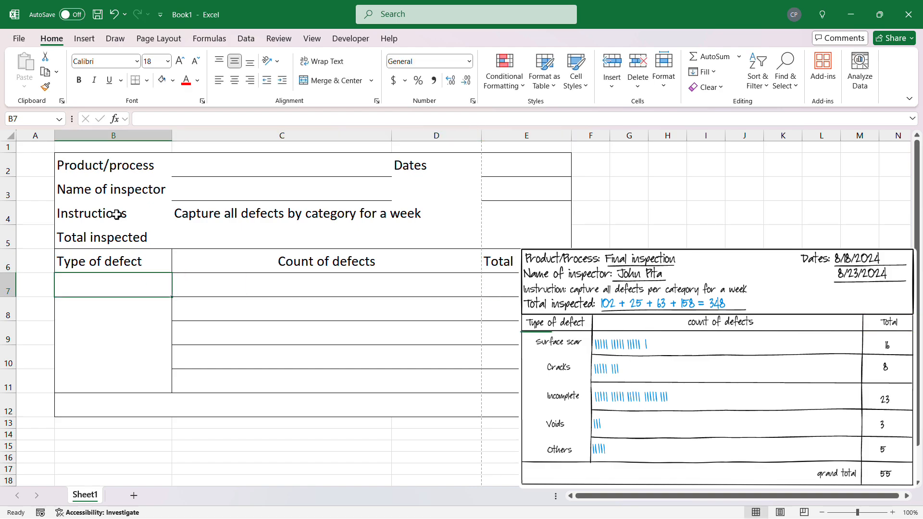
Step: List the defect types "Surface scar", "Cracks", "Incomplete", "Voids" and "Others" in B7:B11 and enter "Grand total" in merged row 12
text(Surface scar)
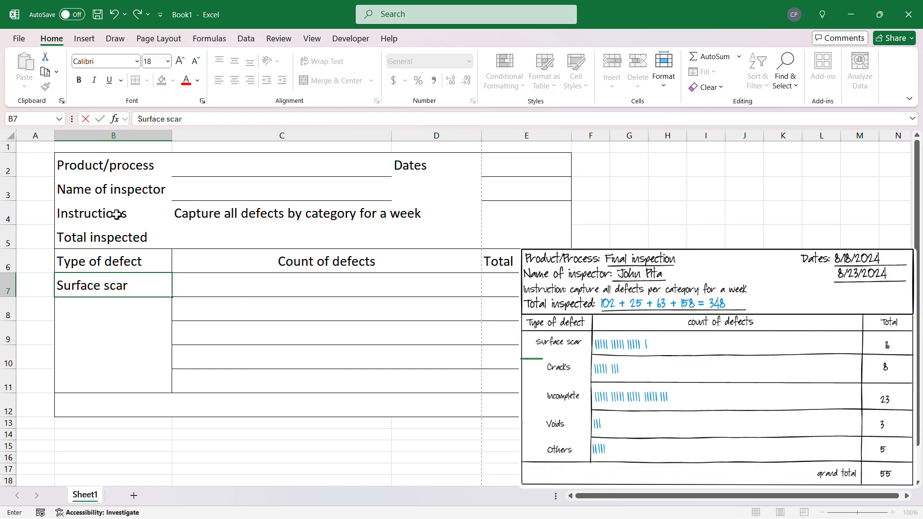
key(Return)
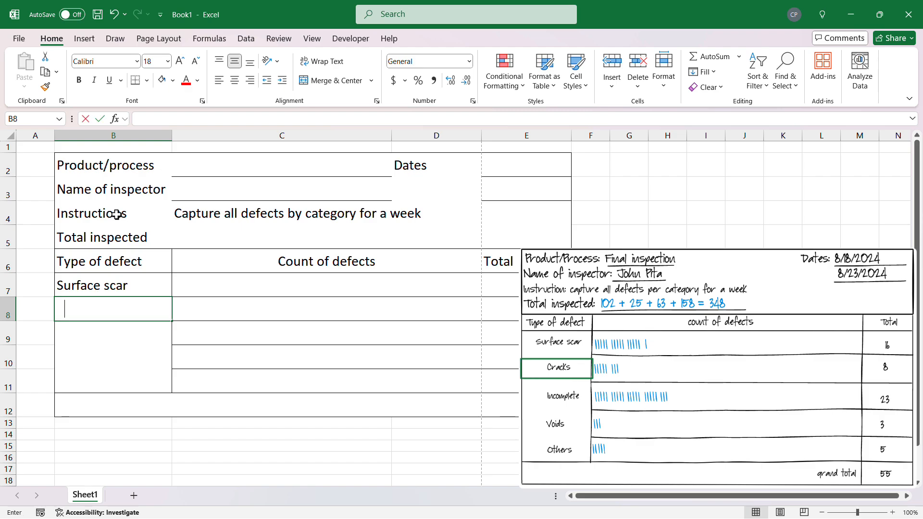
text(Cracks)
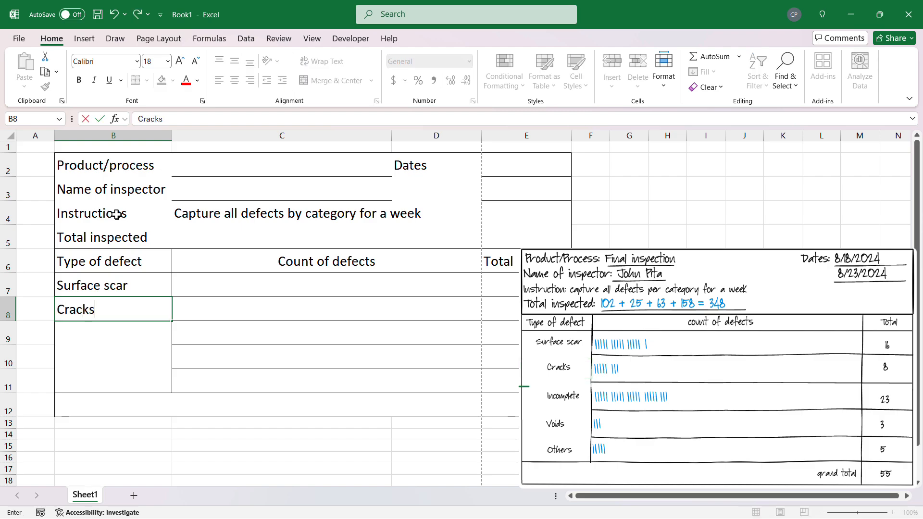
key(Return)
text(Incomple)
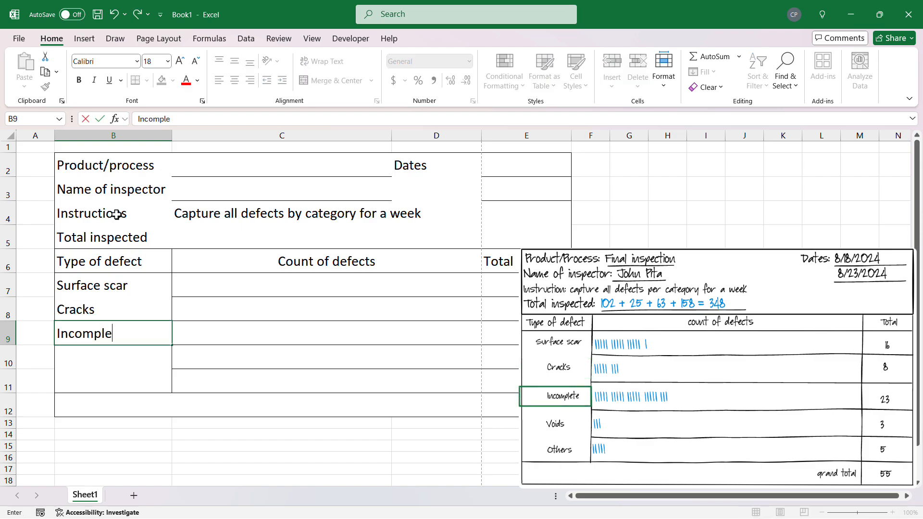
text(te)
key(Return)
text(Voids)
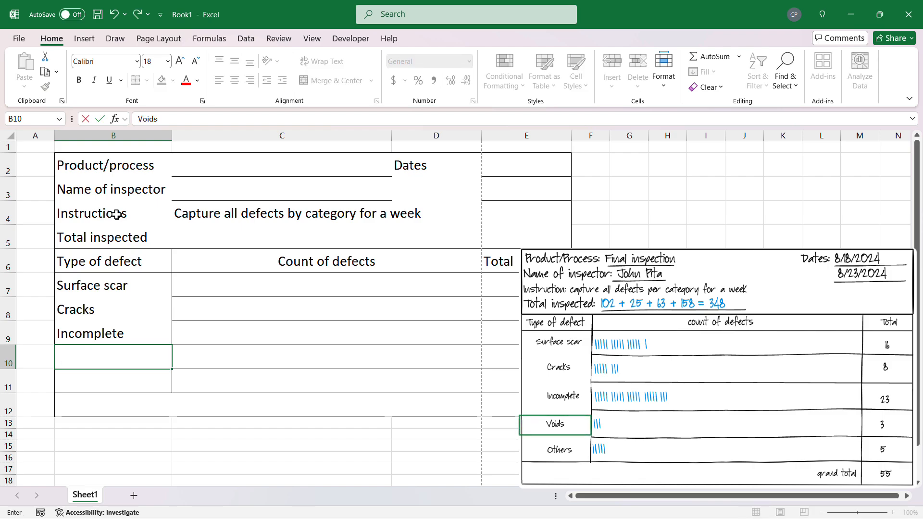
key(Return)
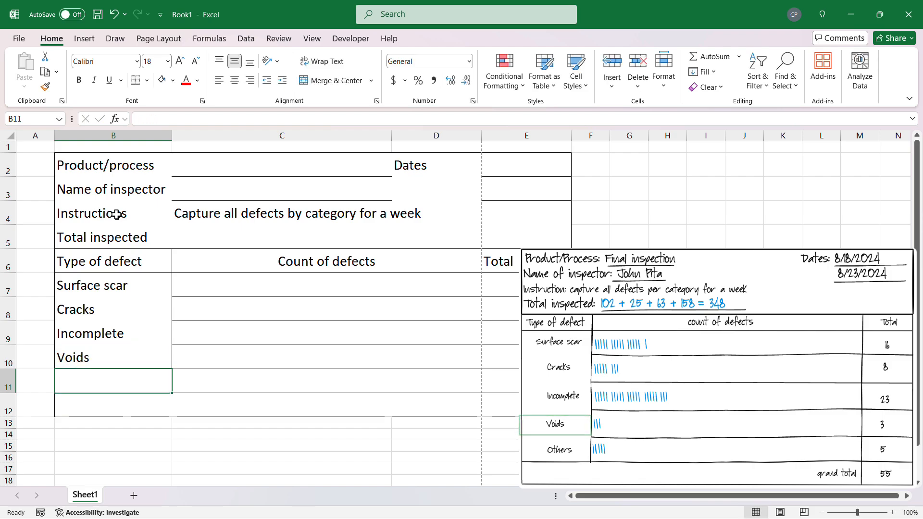
text(Others)
key(Return)
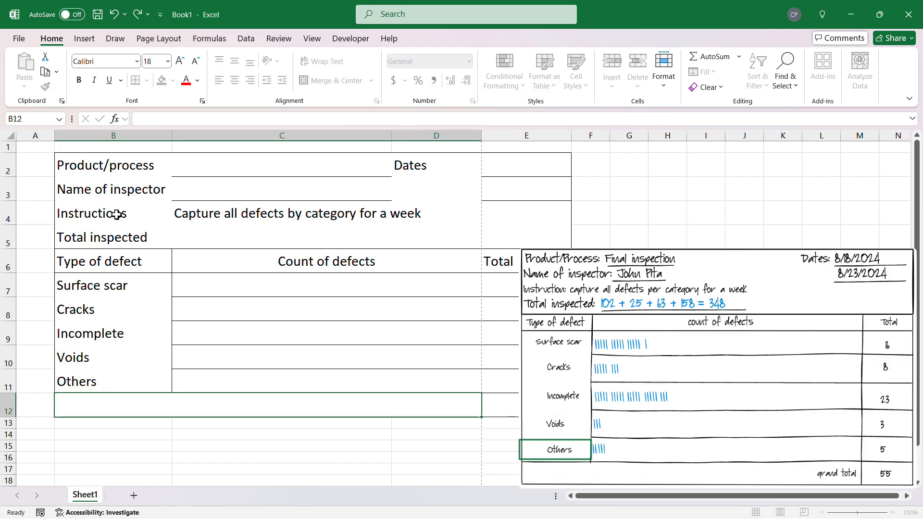
text(Grand total)
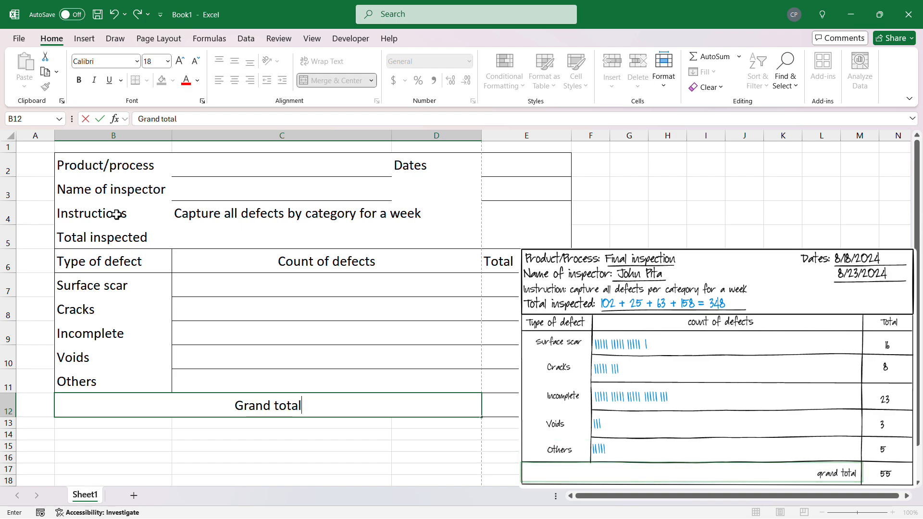
Step: Right-align the defect type column B6:B11 and the "Grand total" label, and center the "Total" header in E6
drag(107, 262, 103, 373)
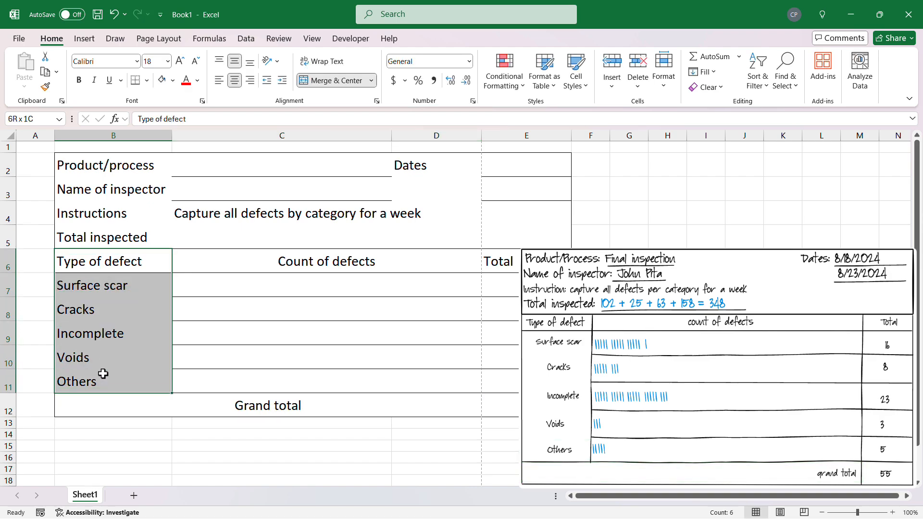
click(250, 81)
click(260, 409)
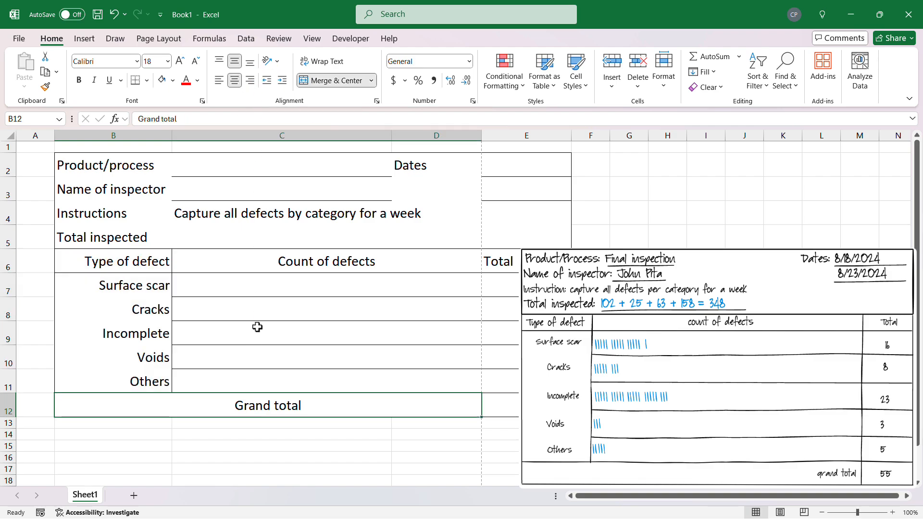
click(251, 80)
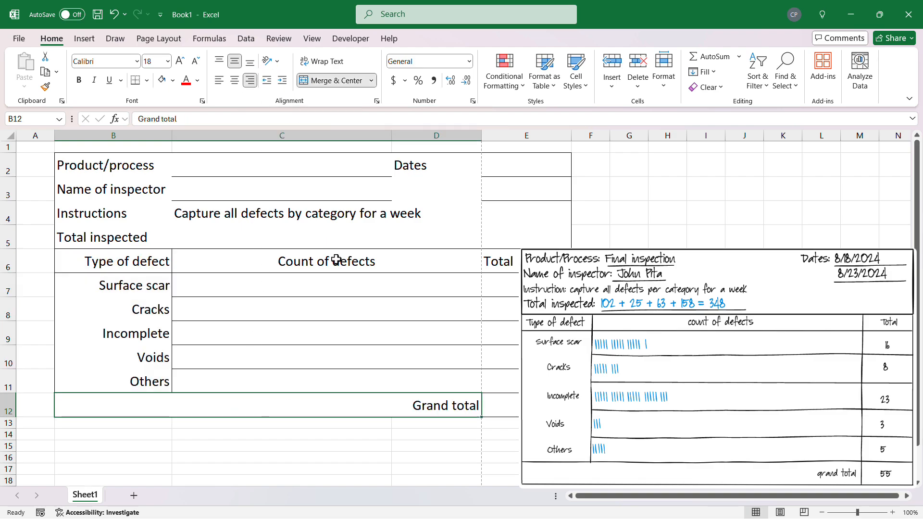
click(500, 262)
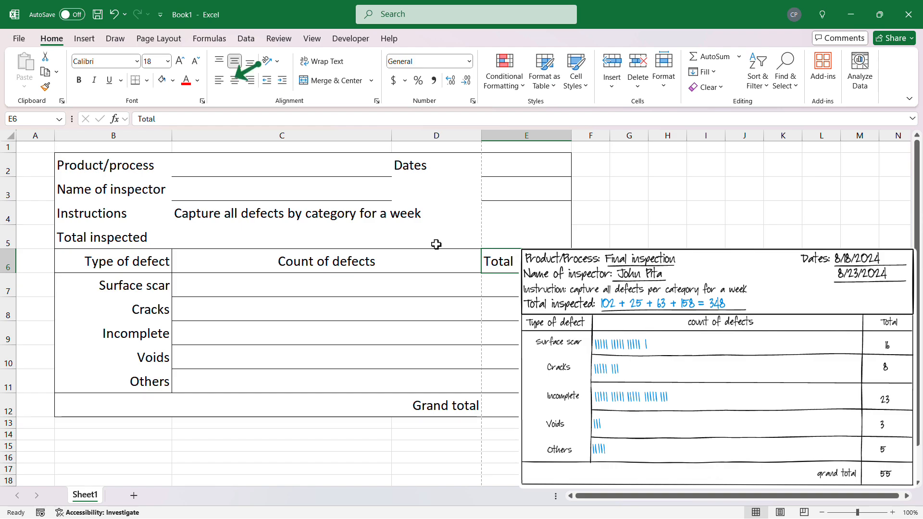
click(236, 80)
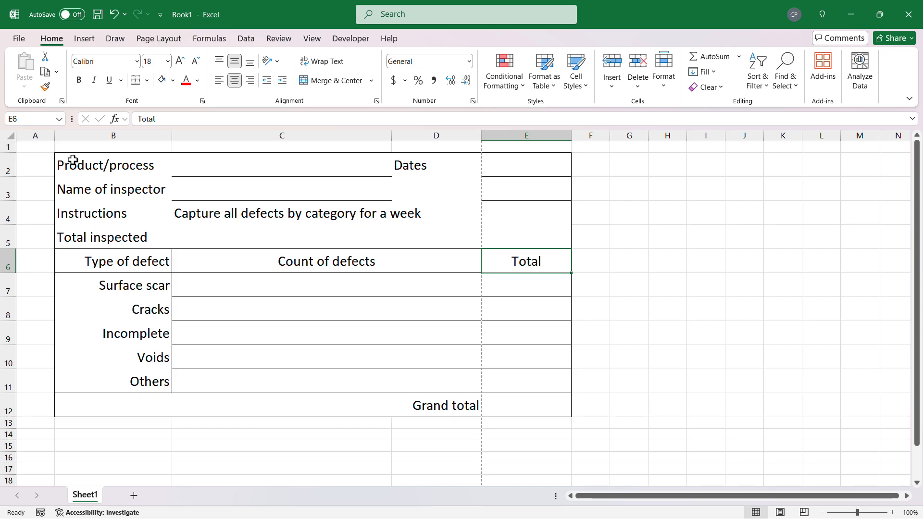
Step: Set the whole check sheet, B2:E12, as the print area
mouse_move(72, 159)
mouse_down()
mouse_move(350, 336)
mouse_move(528, 396)
mouse_up()
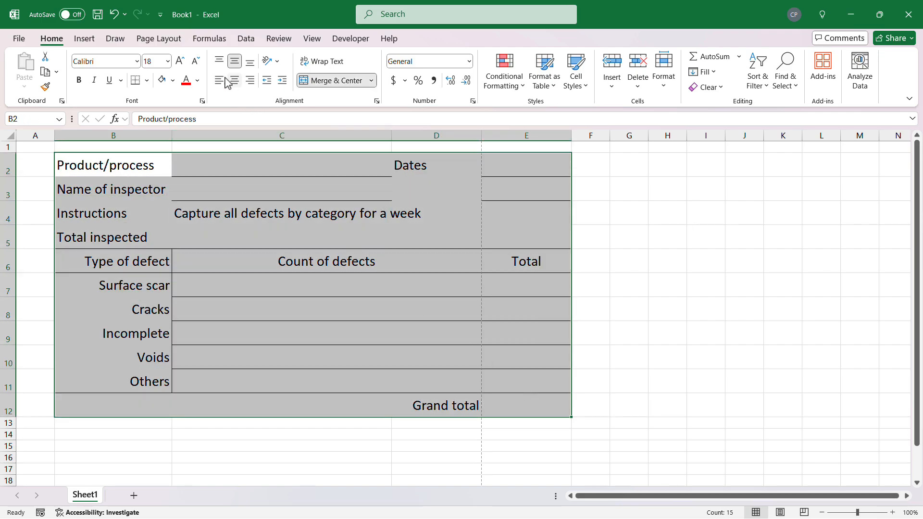
click(160, 41)
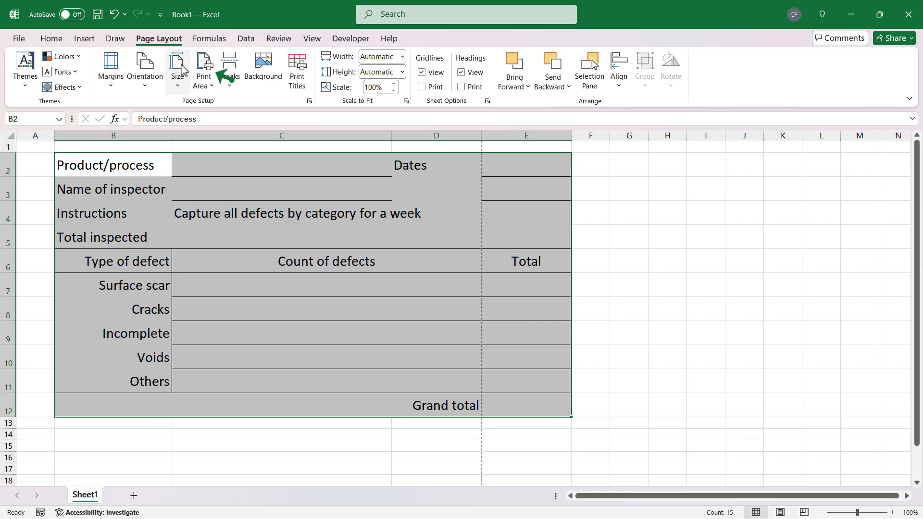
click(207, 83)
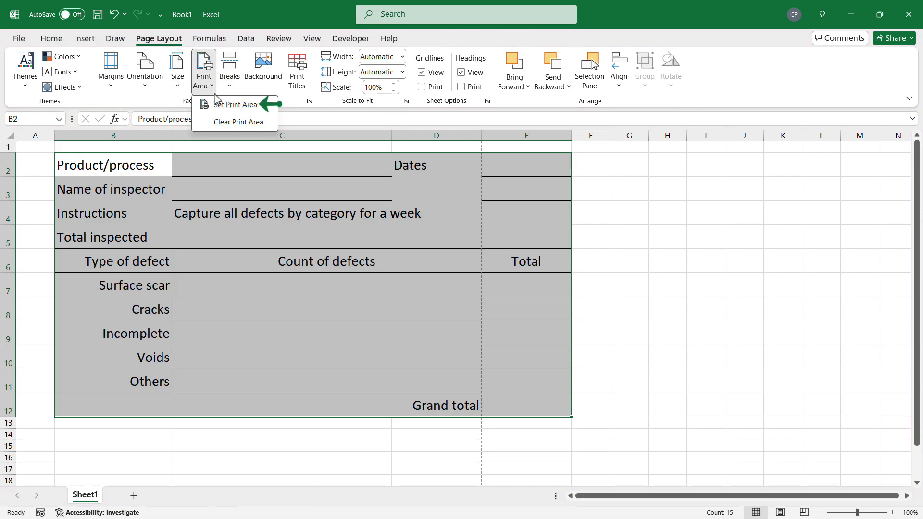
click(219, 104)
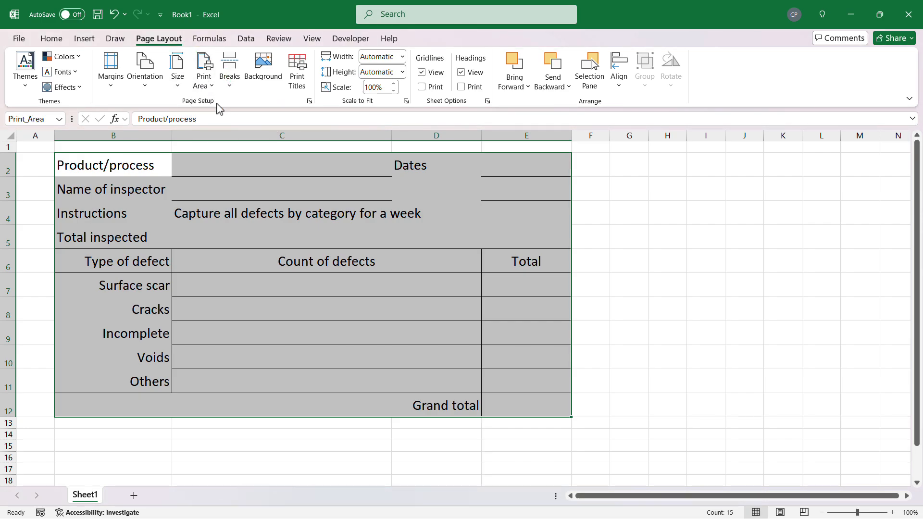
Step: Open the print preview and set the page to Landscape Orientation
click(19, 39)
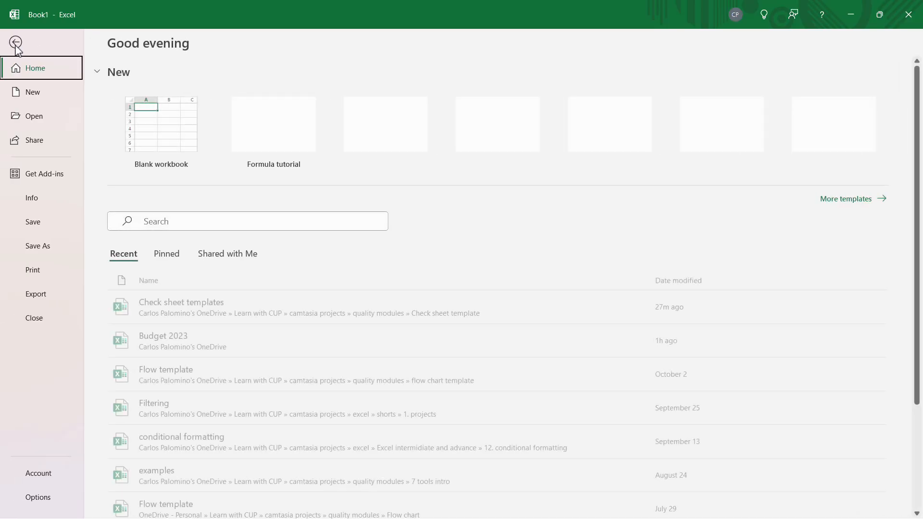
click(44, 278)
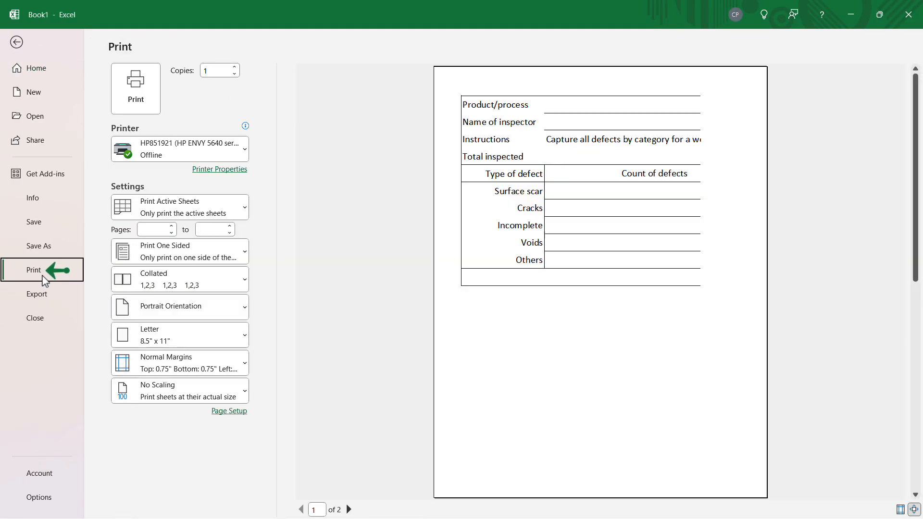
click(205, 310)
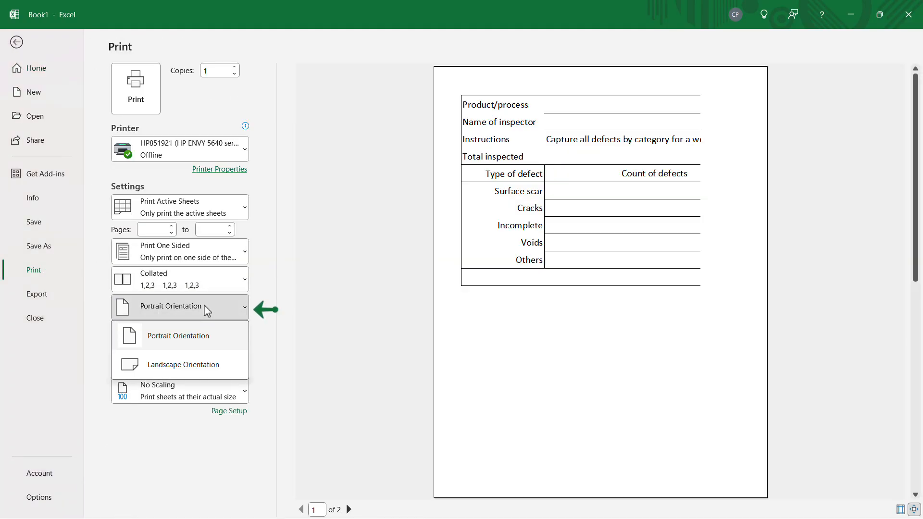
click(149, 369)
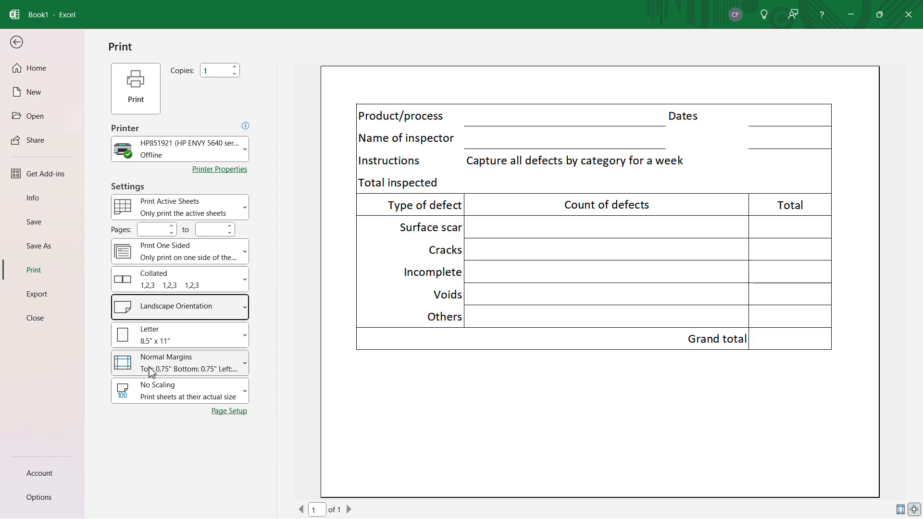
Step: Try a 110% print scale in Page Setup, return it to 100%, and leave the print preview
click(230, 411)
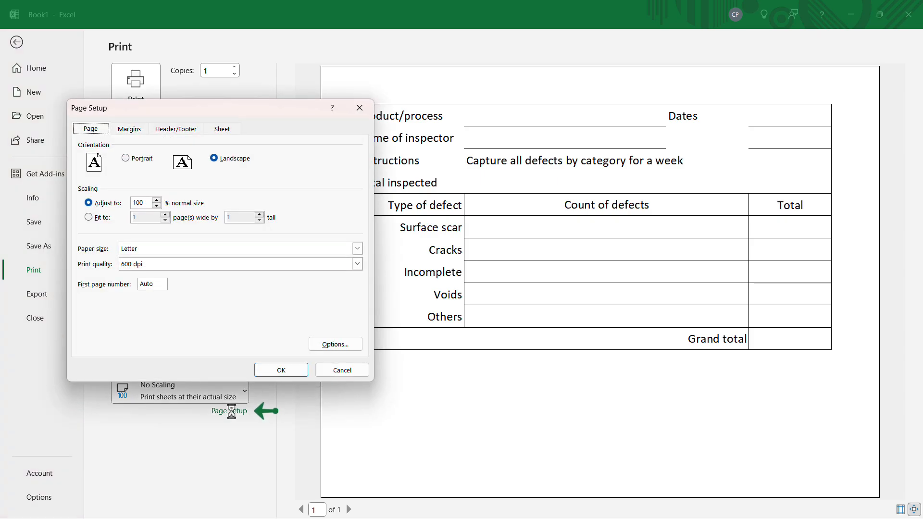
click(157, 205)
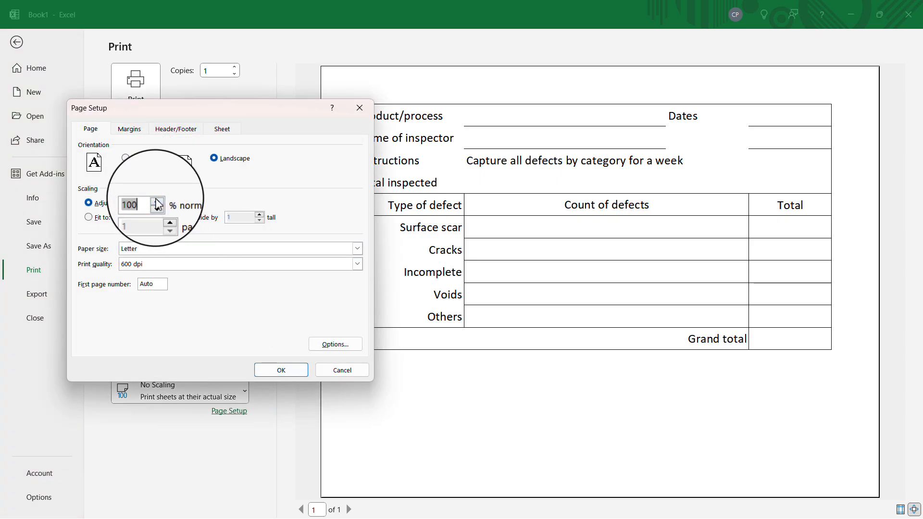
click(154, 206)
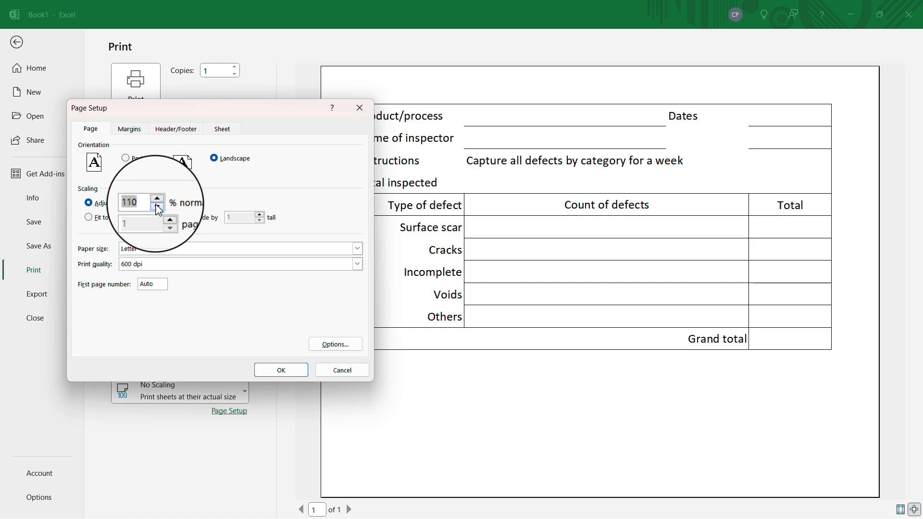
click(286, 370)
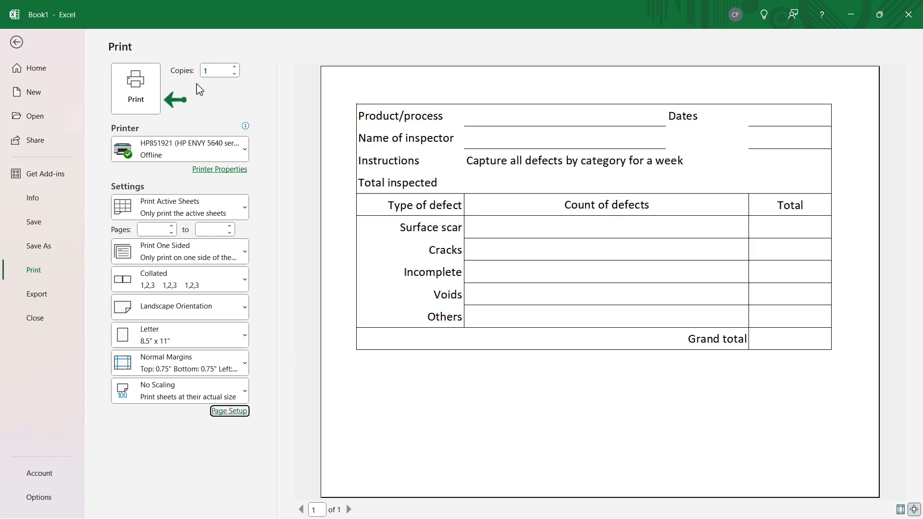
click(16, 42)
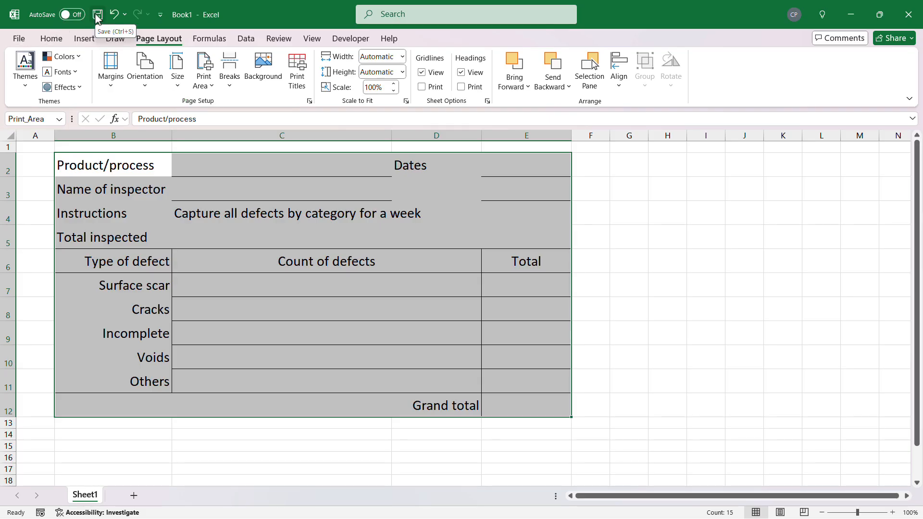
Step: View the Defect location sheet in the Check sheet templates workbook and open the Process distribution sheet
click(552, 173)
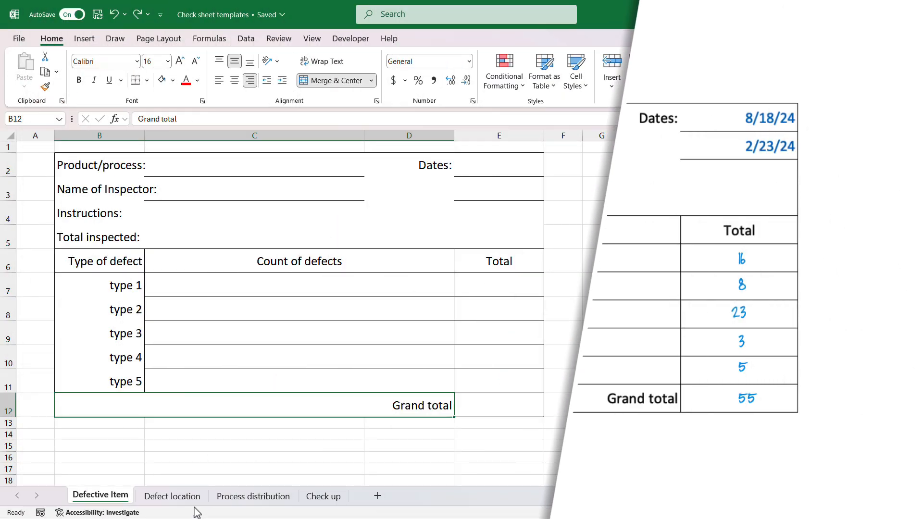
key(ctrl+Page_Down)
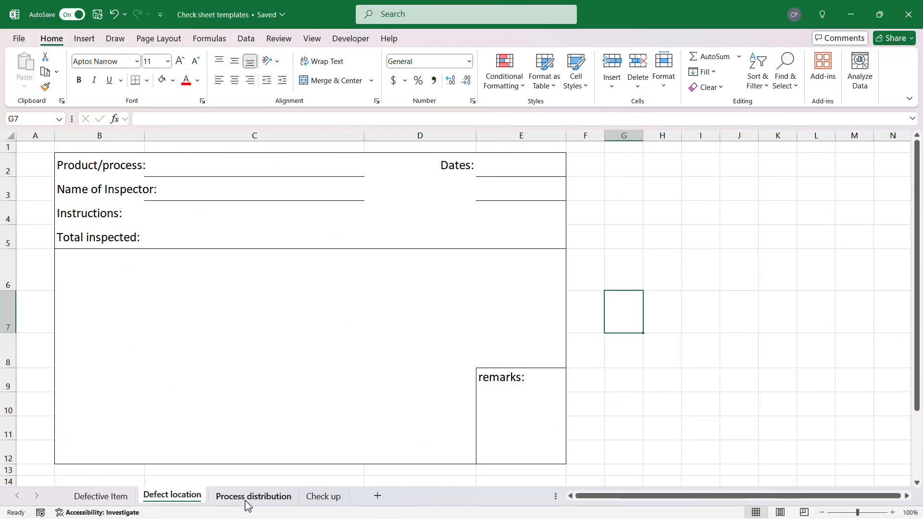
click(250, 497)
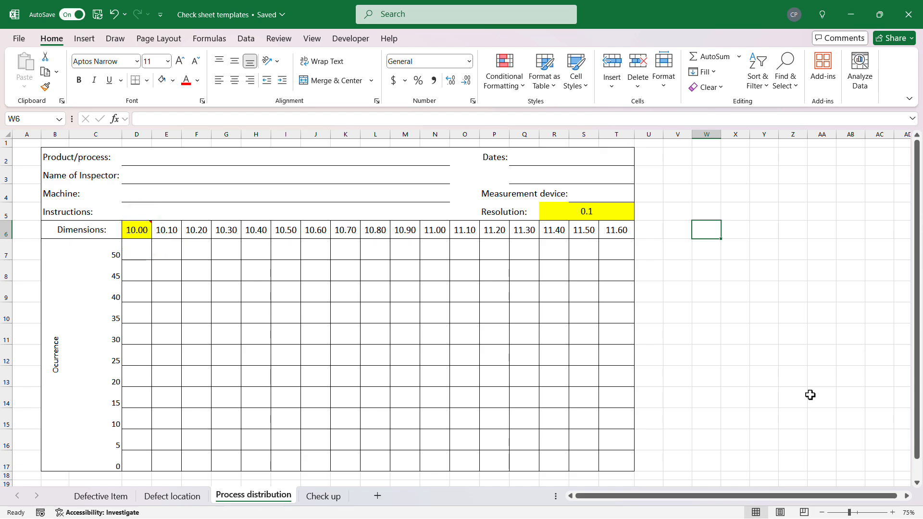
Step: Set the starting dimension in cell D6 of the Process distribution sheet to 0.5
click(592, 210)
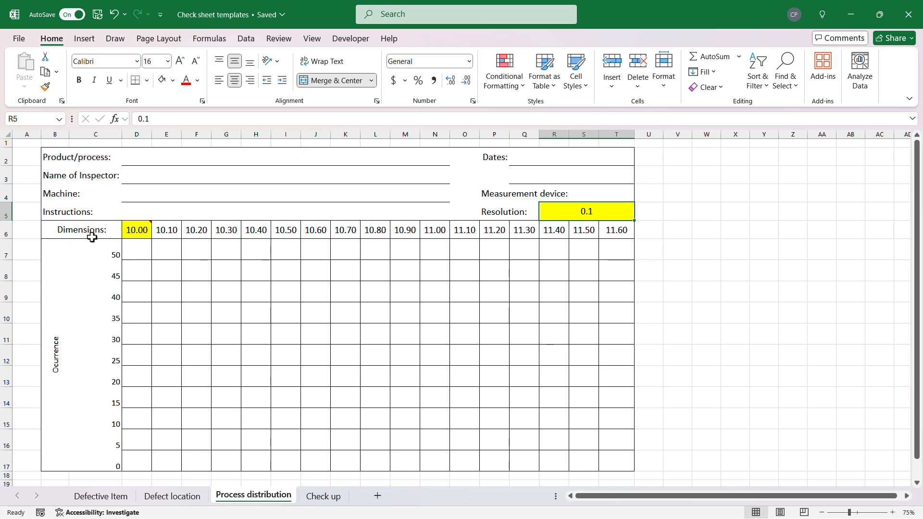
click(137, 230)
text(0.5)
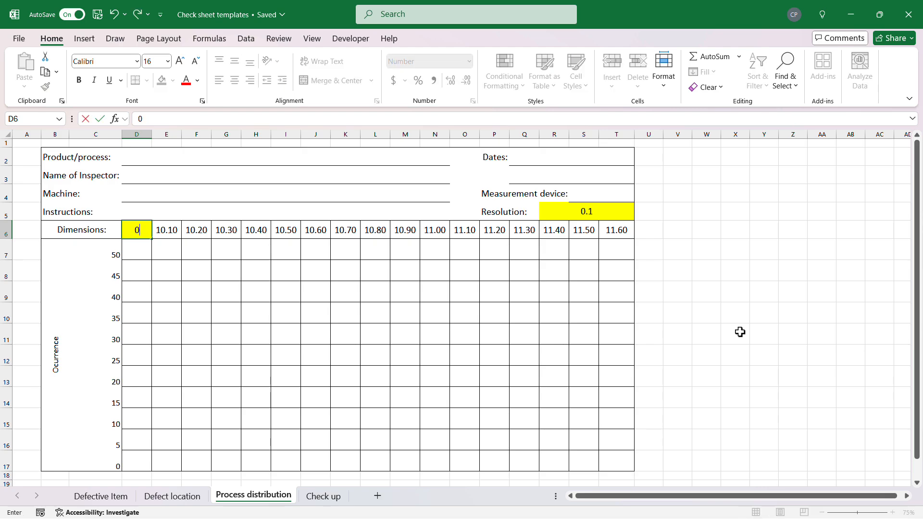
key(Return)
Step: Set the Resolution value in the merged cell R5 to 0.02
click(605, 210)
text(.02)
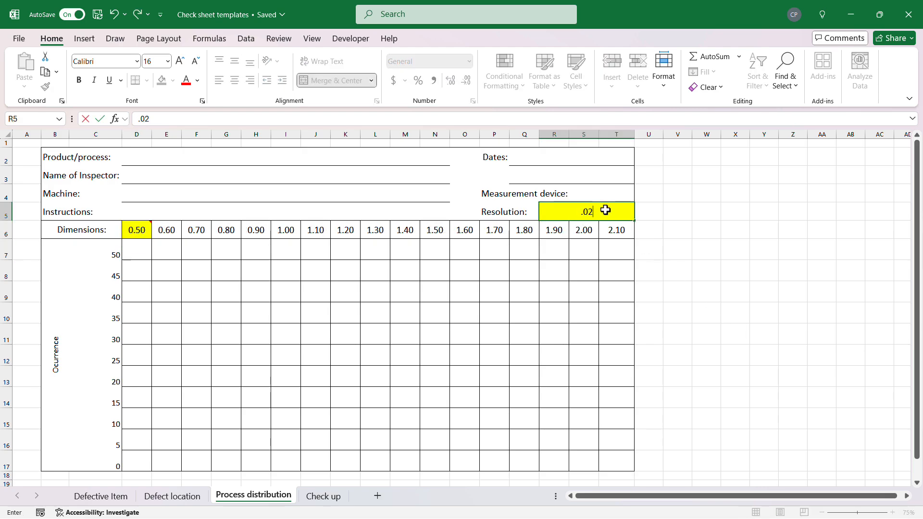
key(Return)
key(Right)
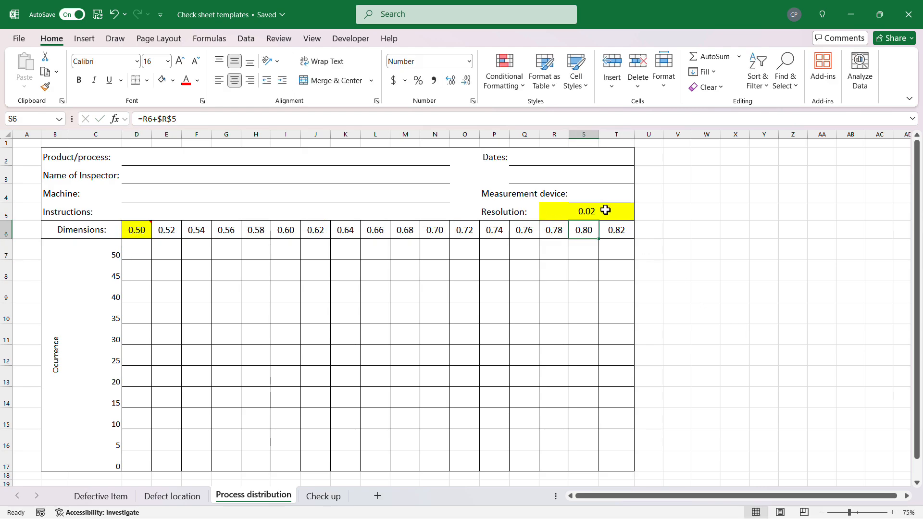
key(Right)
key(Right)
key(Right)
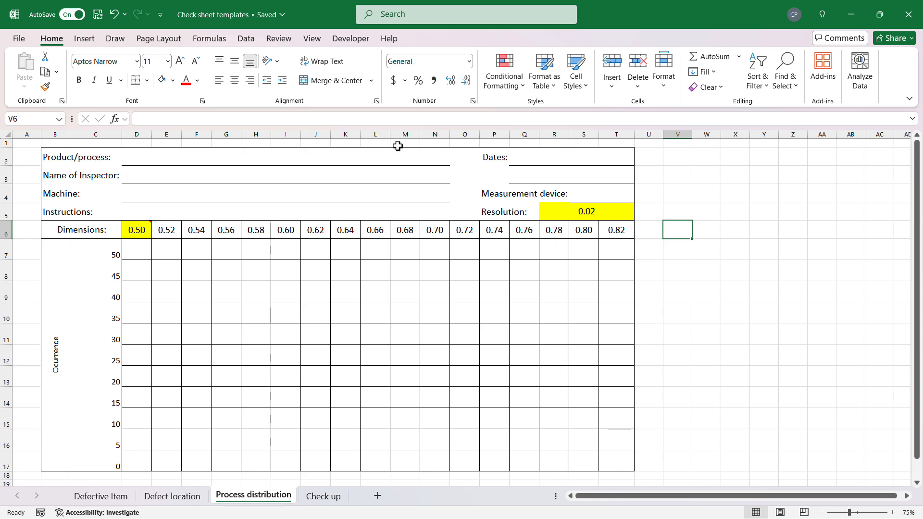
Step: Insert a new column at L and fill the dimension formula from K6 across to U6
click(377, 134)
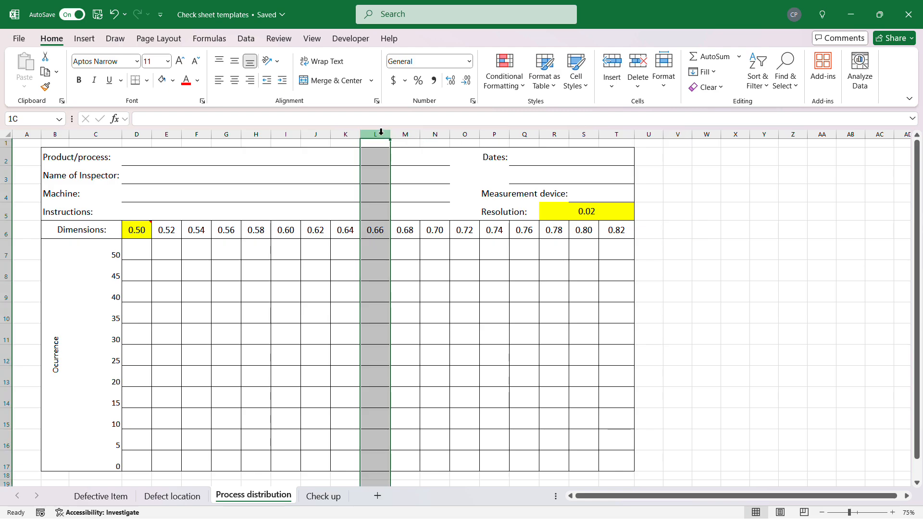
click(412, 254)
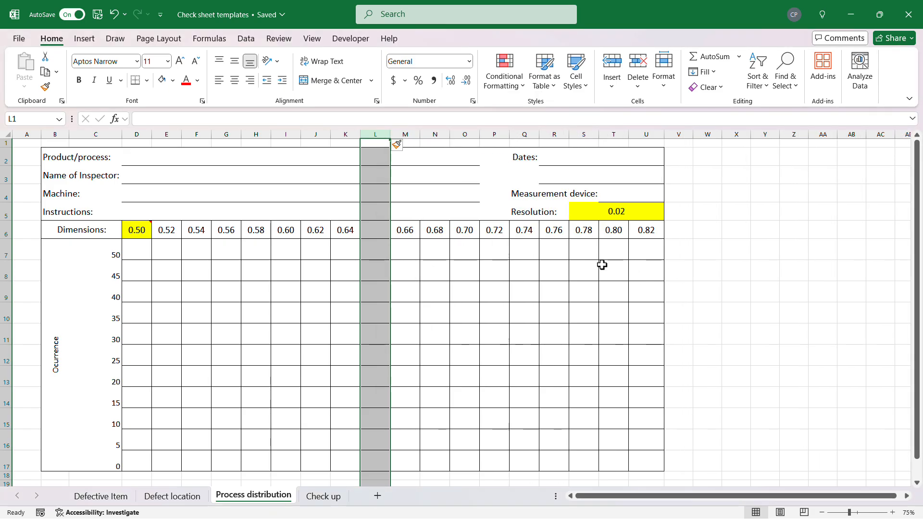
click(358, 233)
drag(360, 238, 653, 241)
click(770, 286)
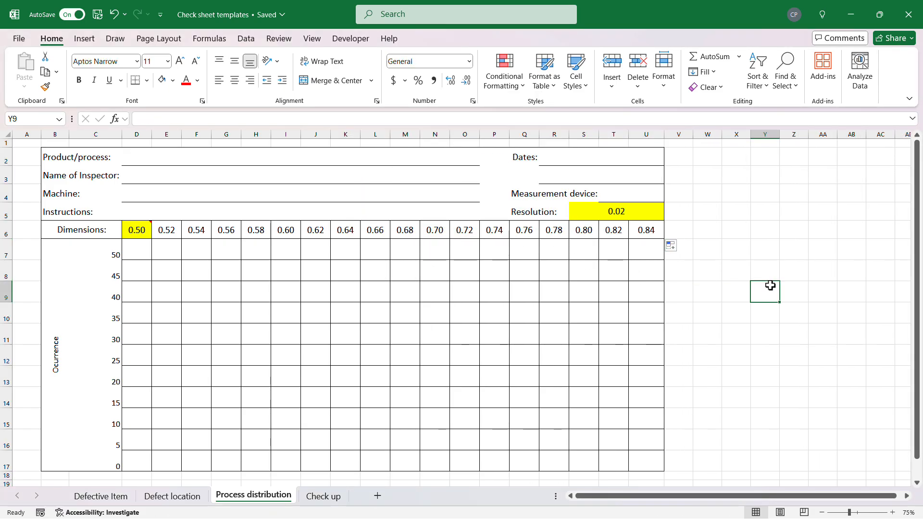